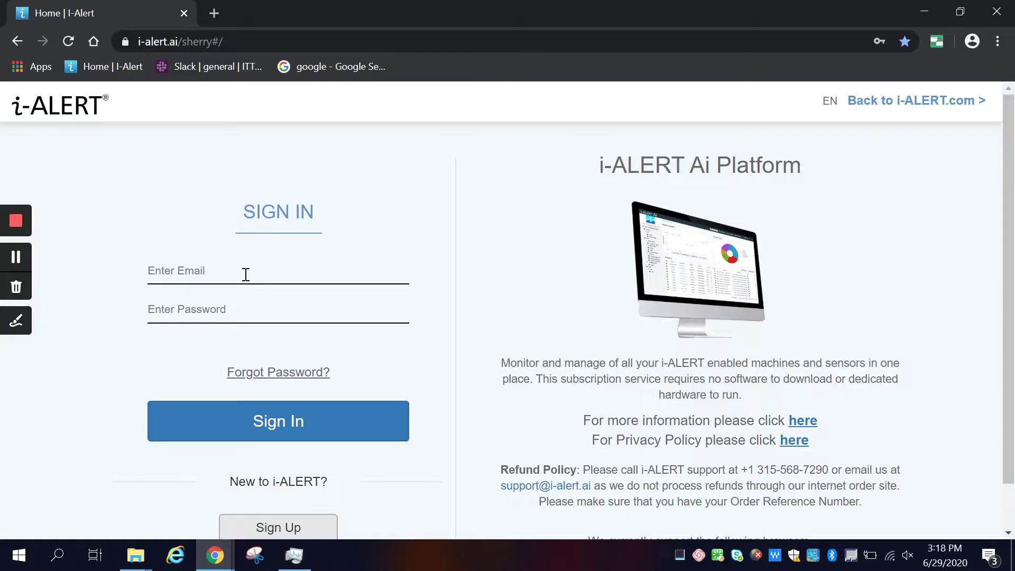
Sign in using the browser's saved email and password suggestion.
{"action": "left_click", "coordinate": [245, 277]}
{"action": "left_click", "coordinate": [239, 297]}
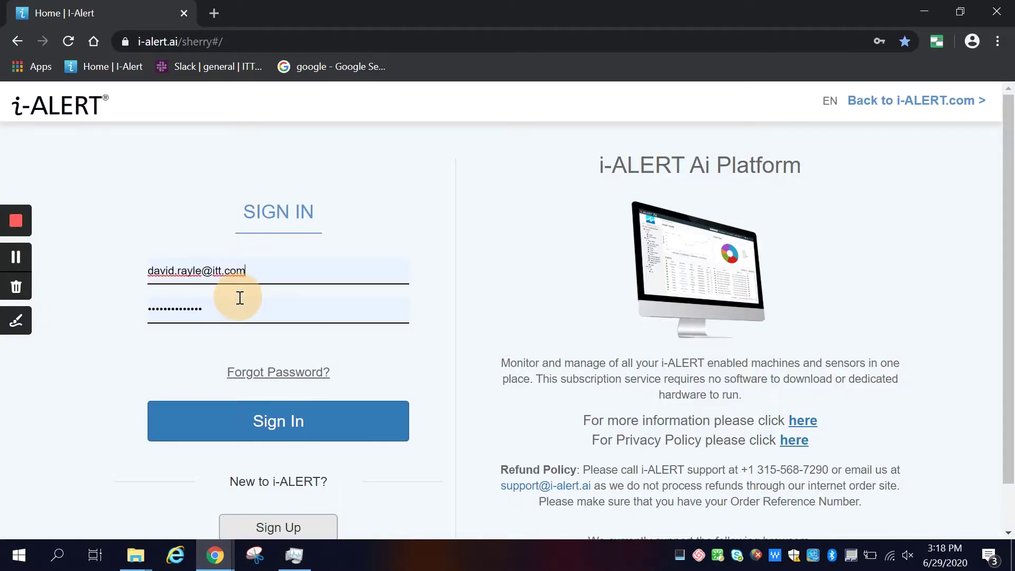
{"action": "left_click", "coordinate": [239, 411]}
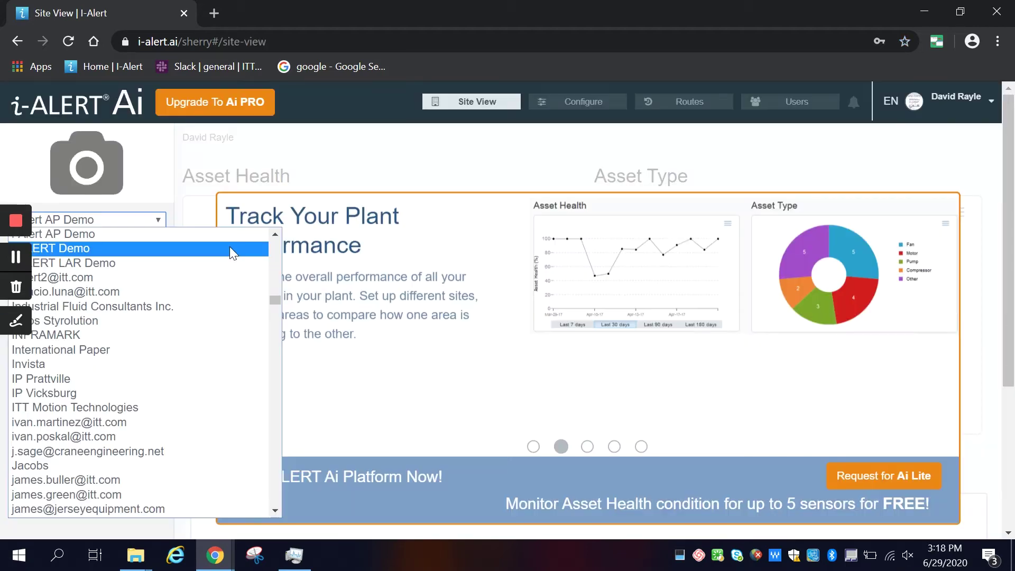
Switch to the i-ALERT Demo site, select Seneca Falls, and pick the 30K CFM asset.
{"action": "left_click", "coordinate": [229, 246]}
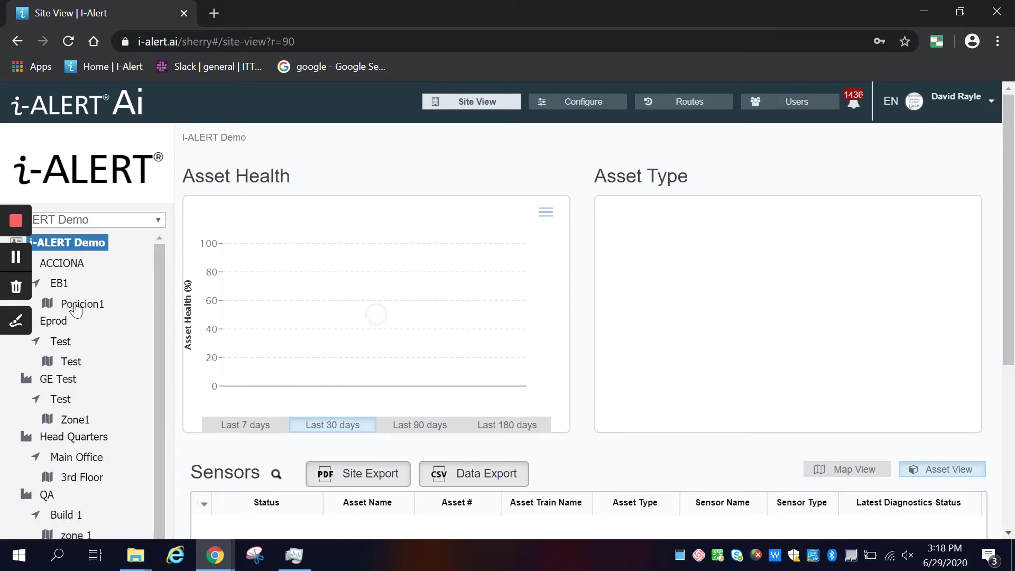
{"action": "scroll", "coordinate": [630, 256], "scroll_direction": "down", "scroll_amount": 1}
{"action": "left_click", "coordinate": [78, 390]}
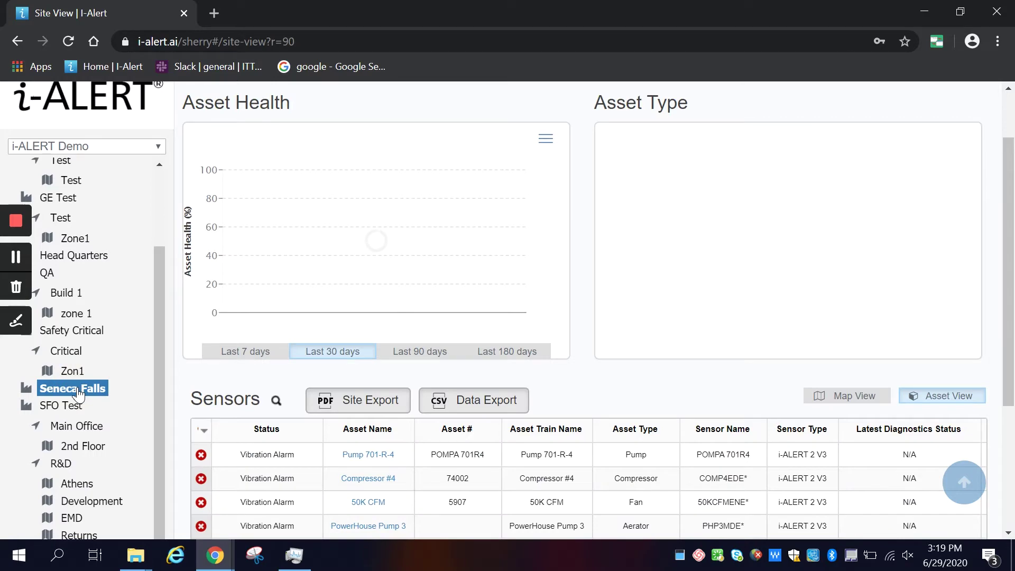
{"action": "scroll", "coordinate": [370, 335], "scroll_direction": "down", "scroll_amount": 8}
{"action": "left_click", "coordinate": [368, 336]}
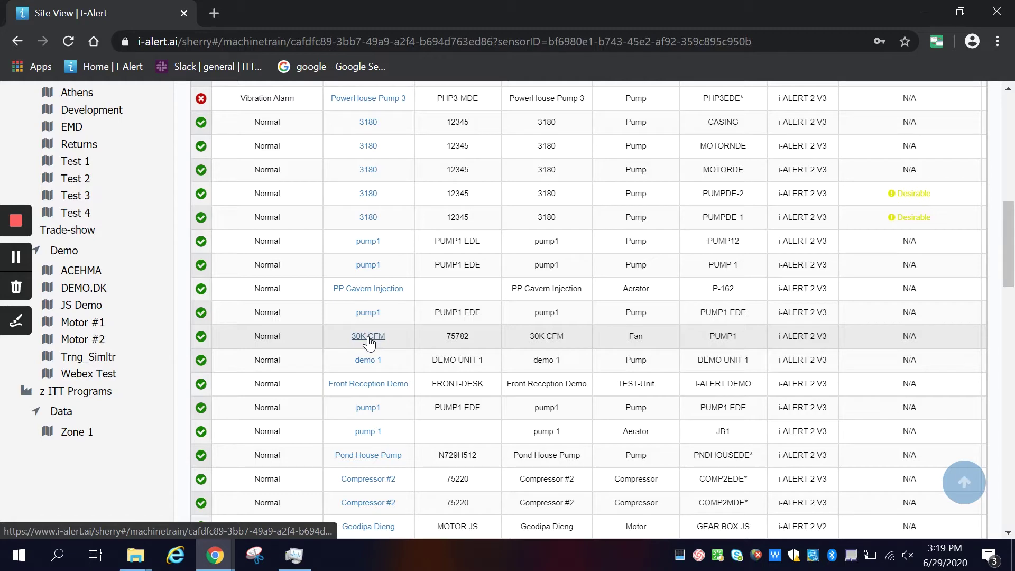
Open the 30K CFM asset train and set Orientation HORIZONTAL and Line Frequency 60 Hz.
{"action": "left_click", "coordinate": [368, 336]}
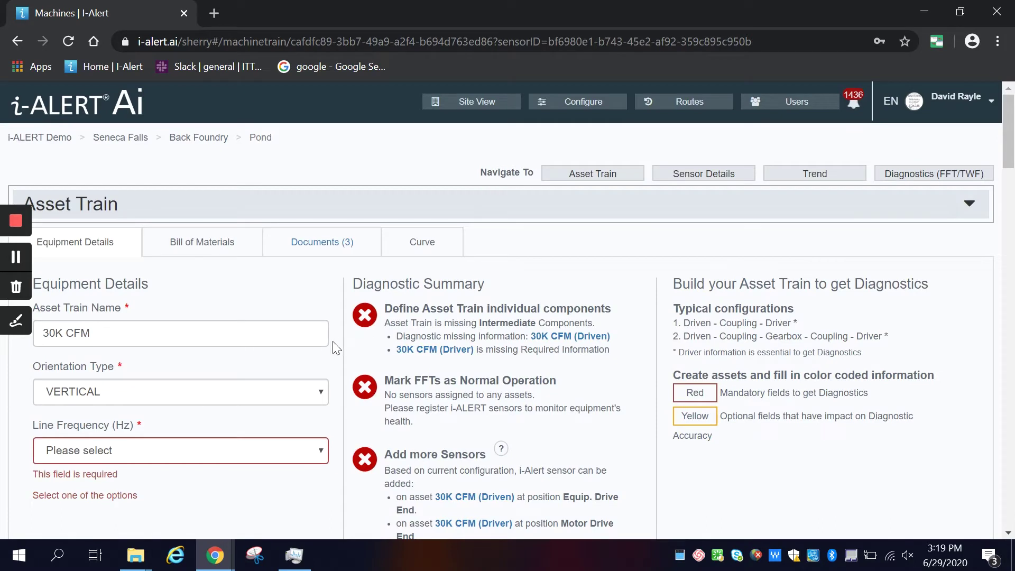
{"action": "left_click", "coordinate": [313, 397]}
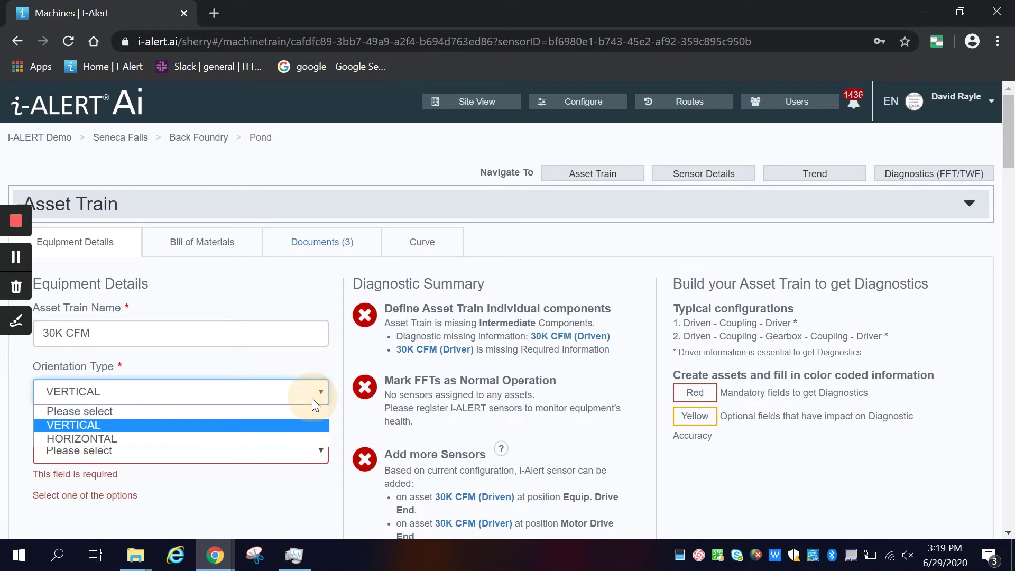
{"action": "left_click", "coordinate": [280, 439]}
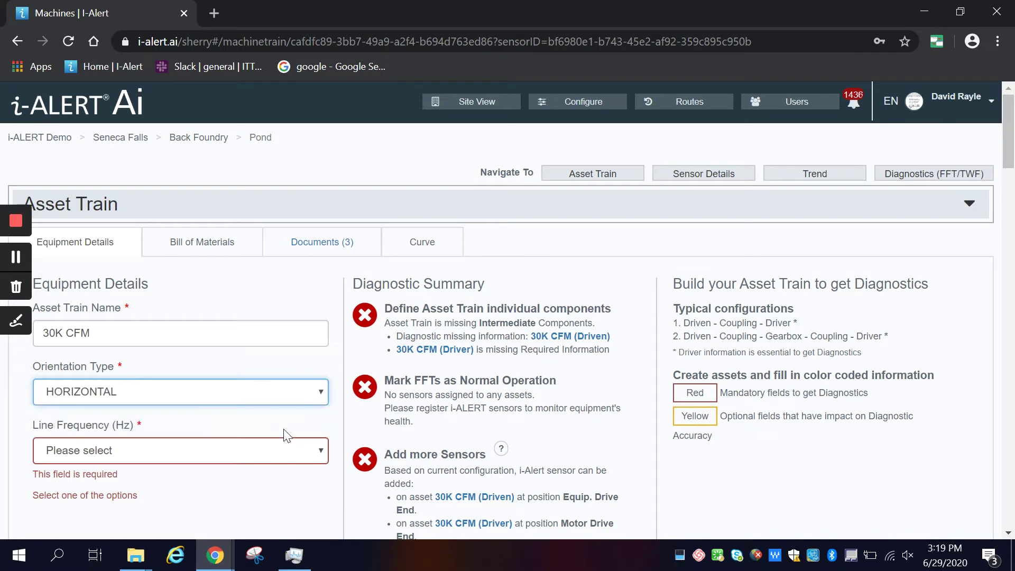
{"action": "left_click", "coordinate": [316, 449]}
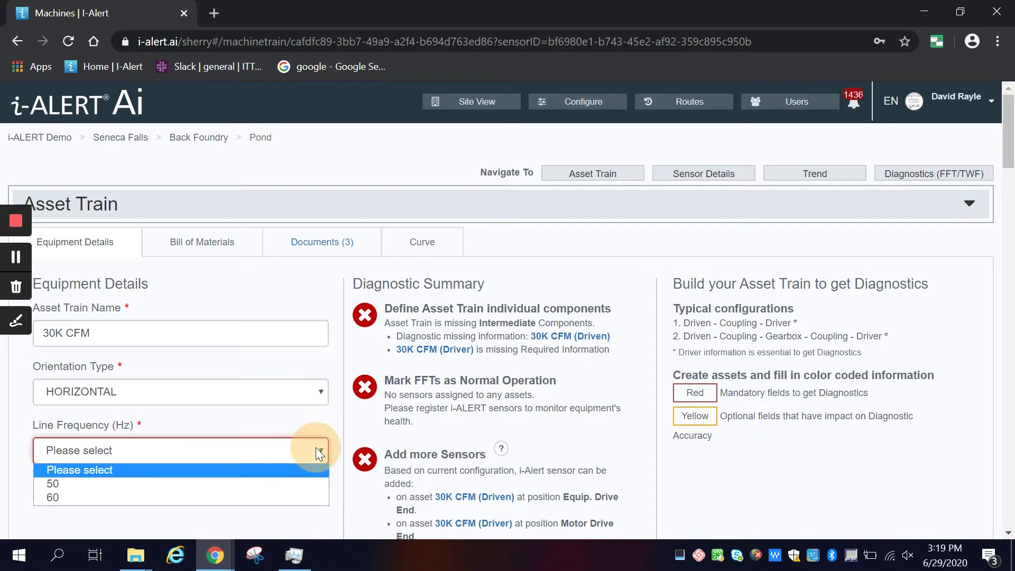
{"action": "left_click", "coordinate": [291, 496]}
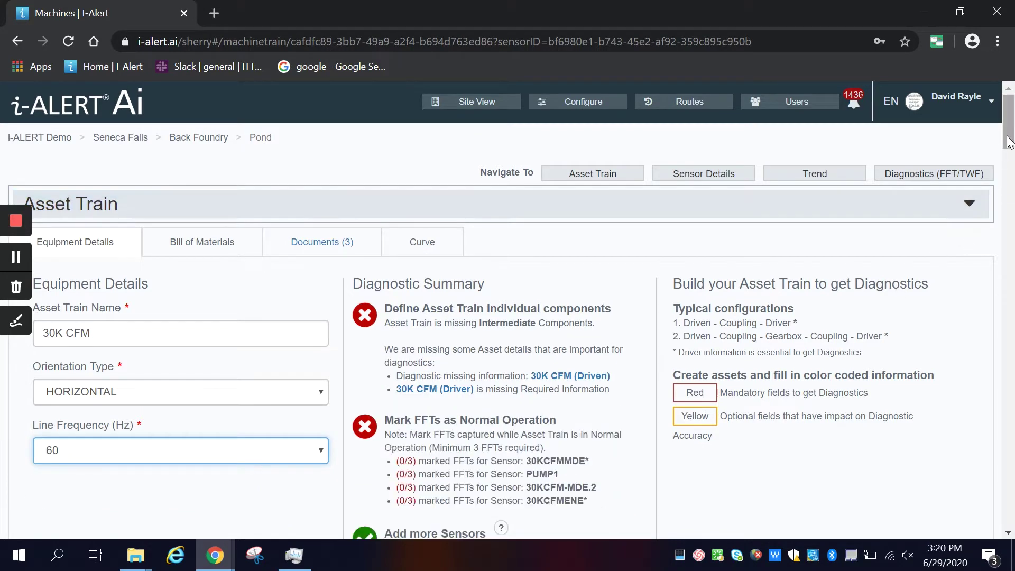
Set the driven fan's Equipment Category to Overhung Rotor.
{"action": "left_click_drag", "start_coordinate": [1006, 139], "coordinate": [1003, 196]}
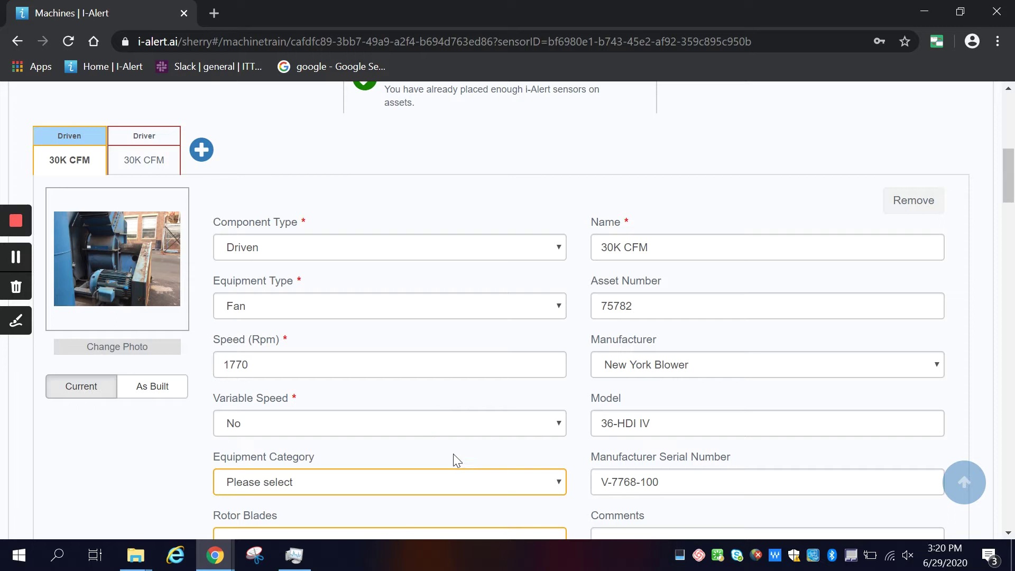
{"action": "left_click", "coordinate": [553, 484]}
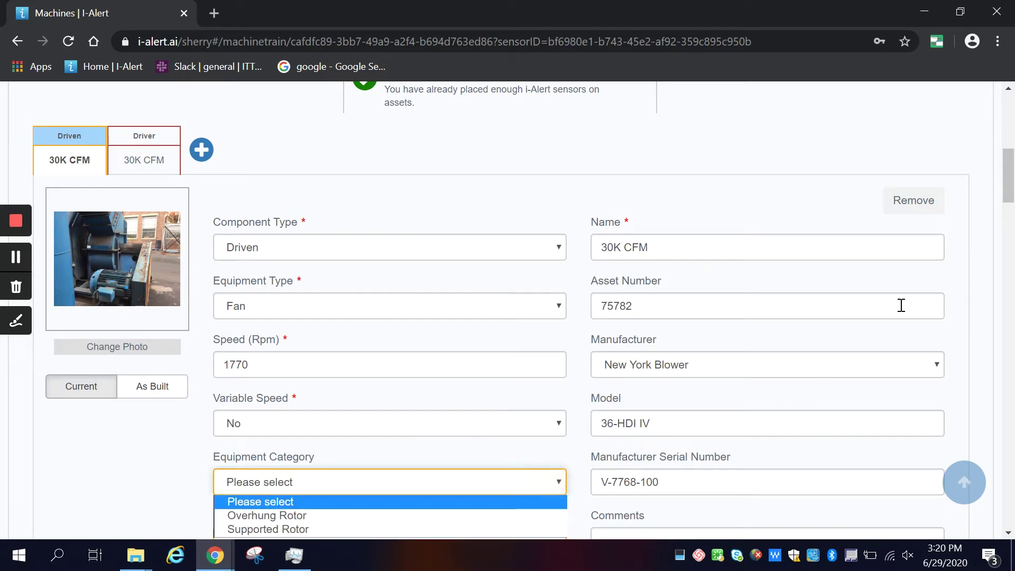
{"action": "left_click_drag", "start_coordinate": [1010, 202], "coordinate": [1006, 234]}
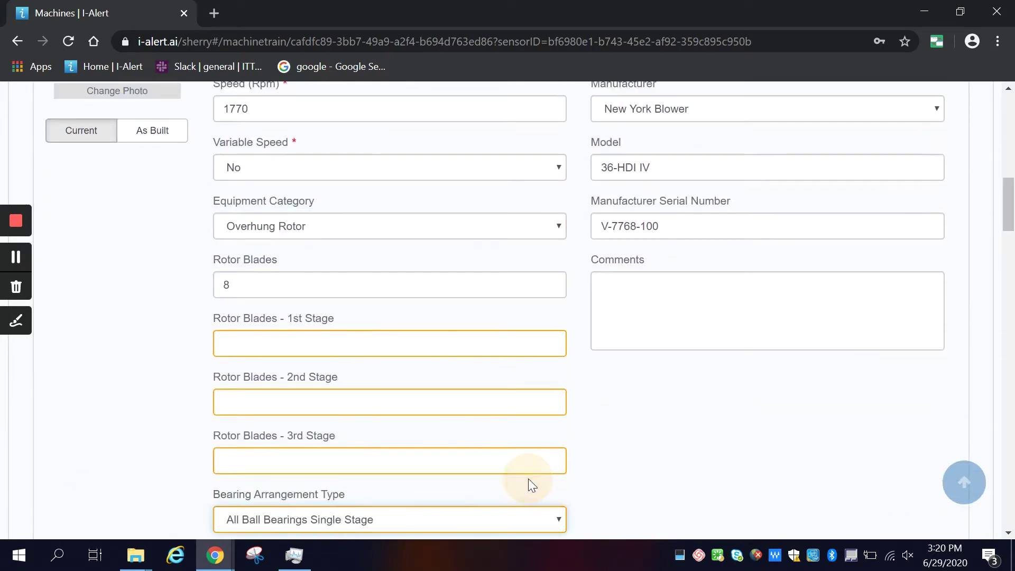
{"action": "scroll", "coordinate": [529, 478], "scroll_direction": "up", "scroll_amount": 1}
{"action": "left_click", "coordinate": [488, 371]}
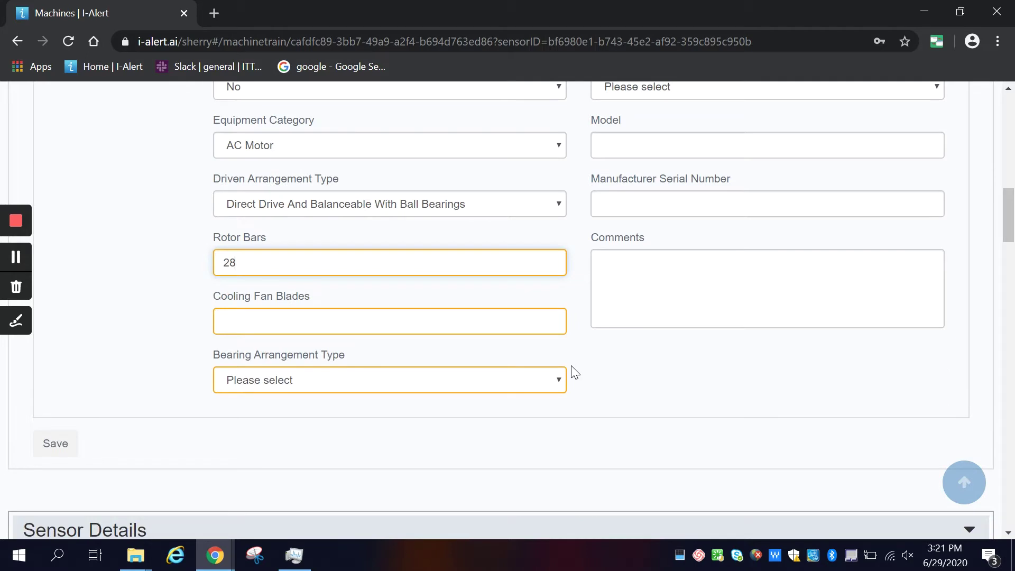
Choose all ball bearings with free-end cooling fan and enter 8 first-stage rotor blades.
{"action": "left_click", "coordinate": [560, 378]}
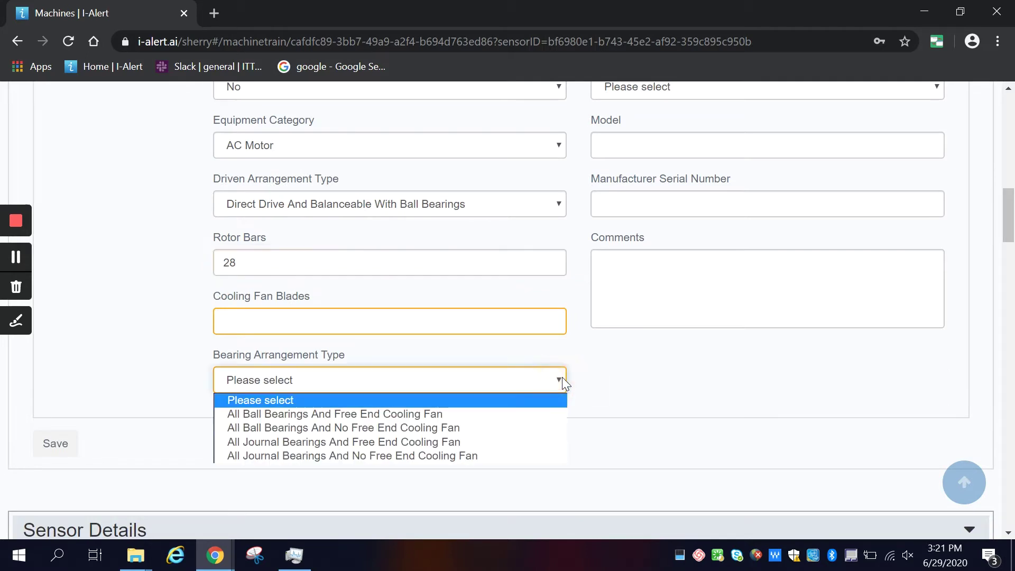
{"action": "left_click", "coordinate": [513, 414]}
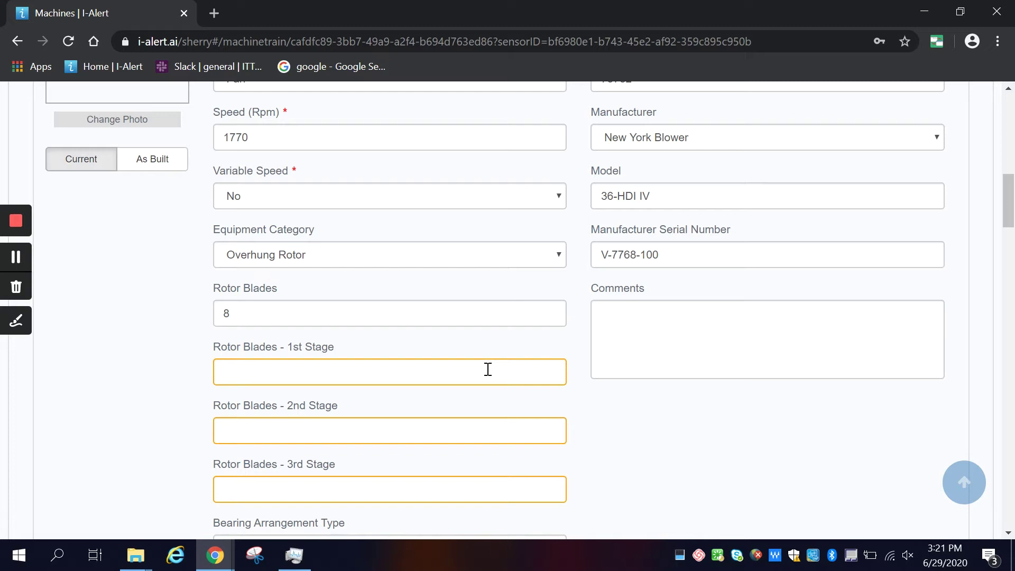
{"action": "left_click", "coordinate": [488, 370]}
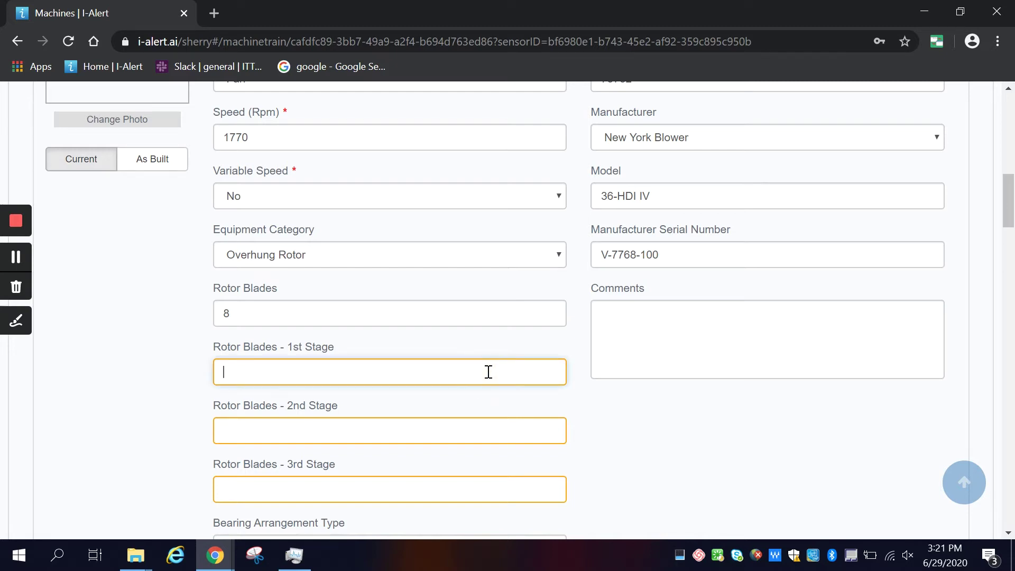
{"action": "type", "text": "8"}
{"action": "scroll", "coordinate": [252, 318], "scroll_direction": "up", "scroll_amount": 7}
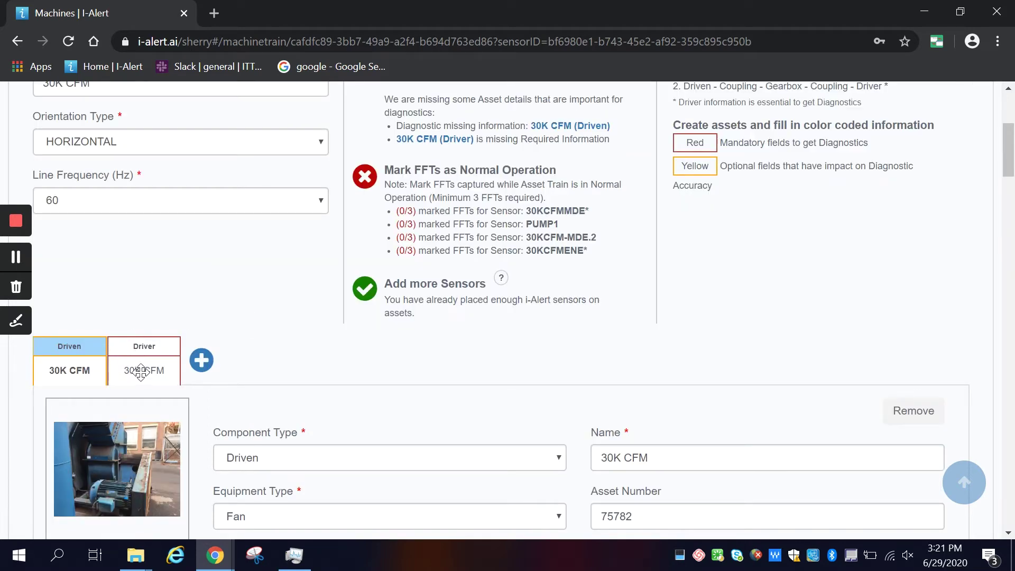
Make the driver component a Motor in the AC Motor category.
{"action": "left_click", "coordinate": [141, 369]}
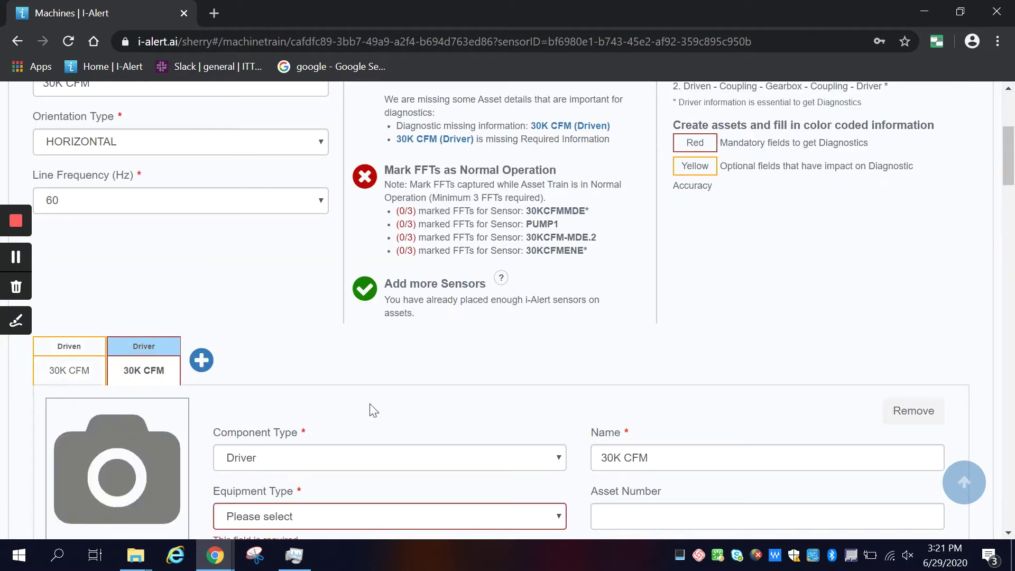
{"action": "left_click", "coordinate": [560, 517]}
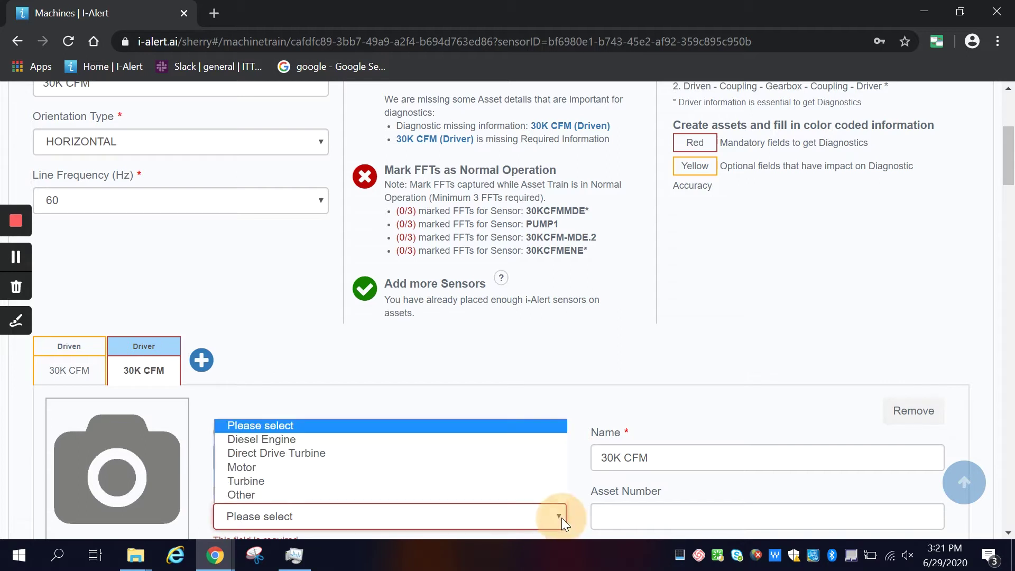
{"action": "left_click", "coordinate": [496, 467]}
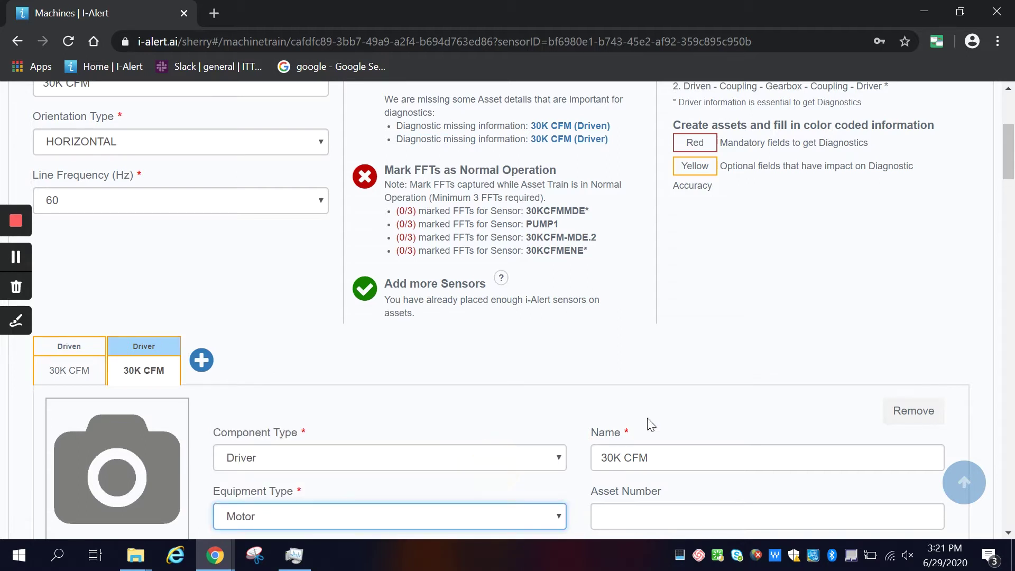
{"action": "left_click_drag", "start_coordinate": [1009, 175], "coordinate": [964, 210]}
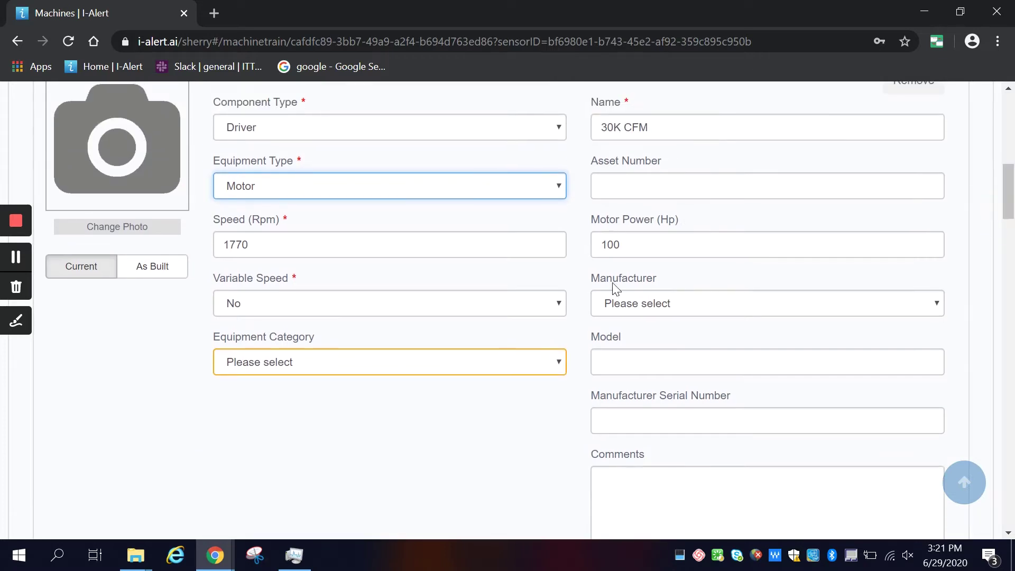
{"action": "left_click", "coordinate": [550, 363]}
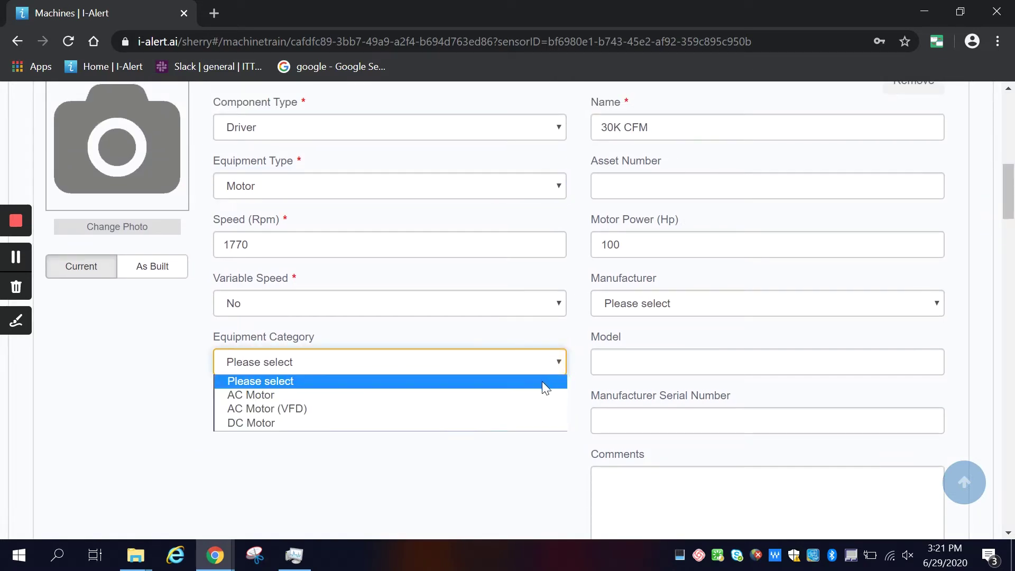
{"action": "left_click", "coordinate": [545, 396]}
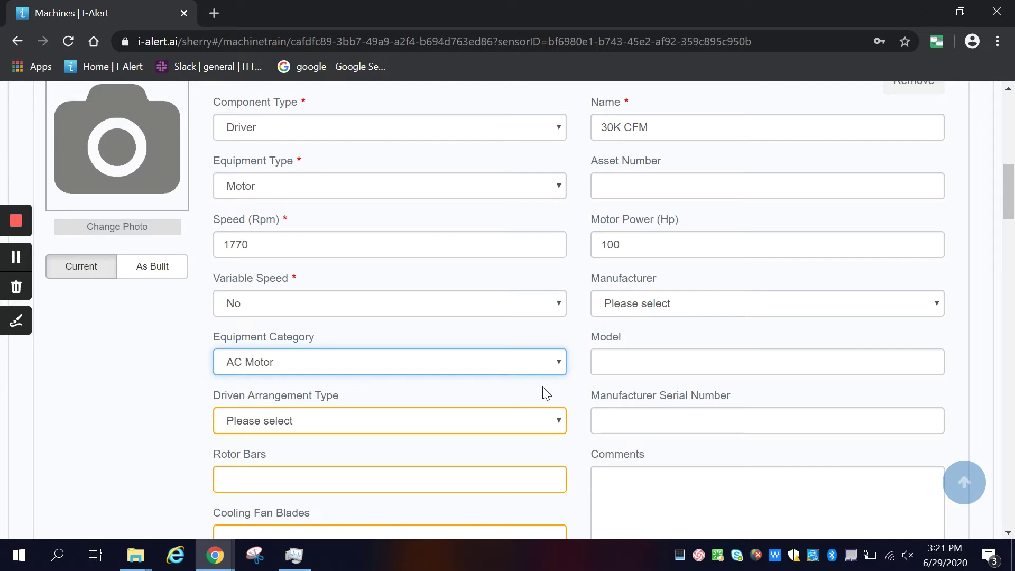
Choose the direct-drive, balanceable, ball-bearing arrangement and enter 28 rotor bars.
{"action": "left_click", "coordinate": [560, 420]}
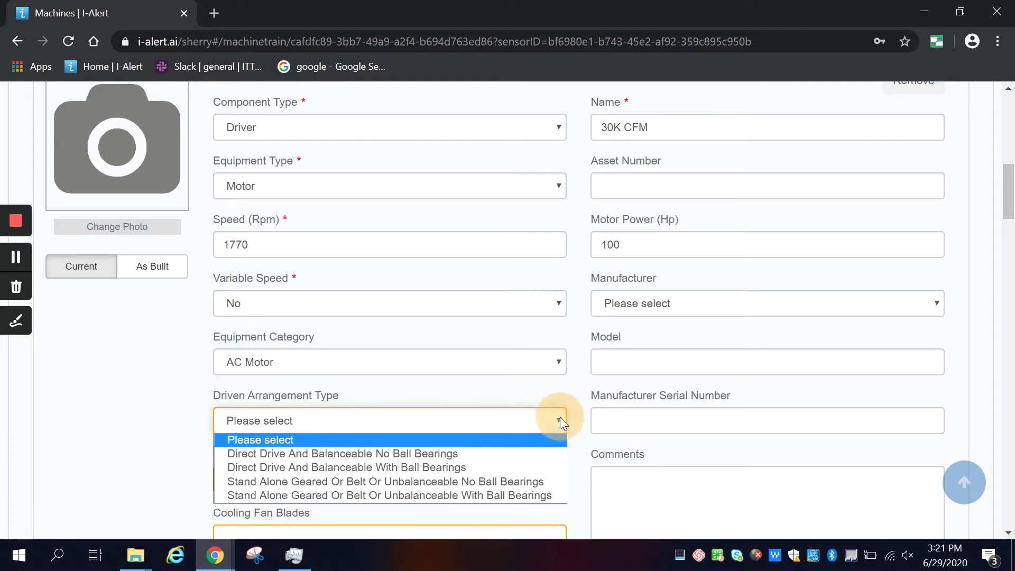
{"action": "left_click", "coordinate": [535, 468]}
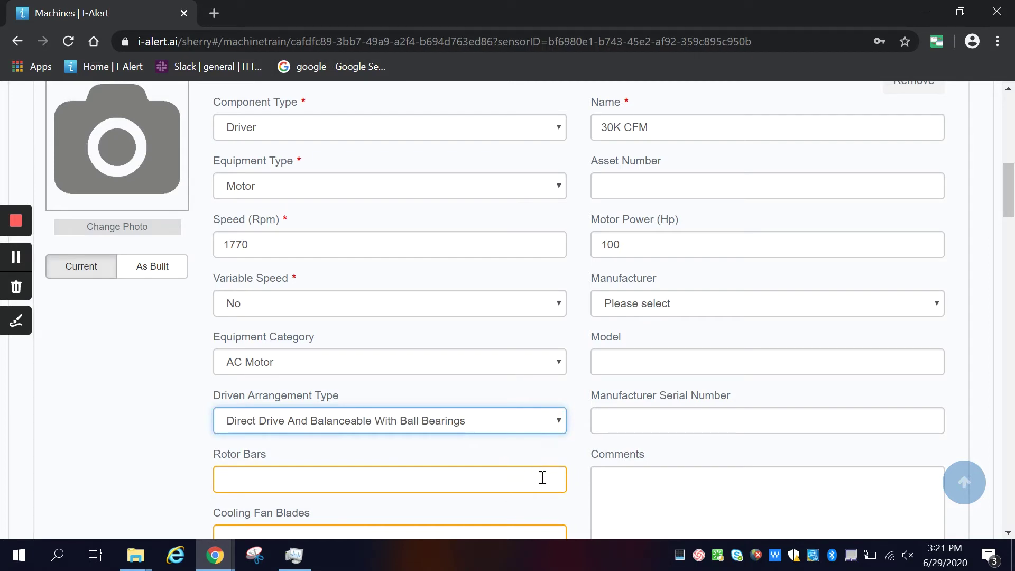
{"action": "left_click", "coordinate": [541, 475]}
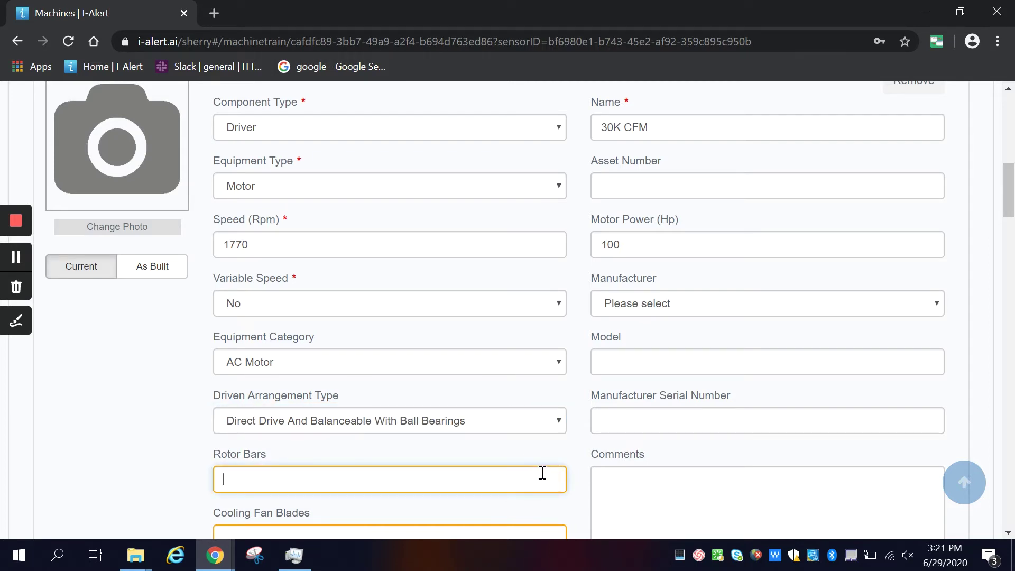
{"action": "type", "text": "28"}
Set the bearing arrangement to all ball bearings with free-end cooling fan and save the motor.
{"action": "left_click_drag", "start_coordinate": [1007, 207], "coordinate": [1007, 230]}
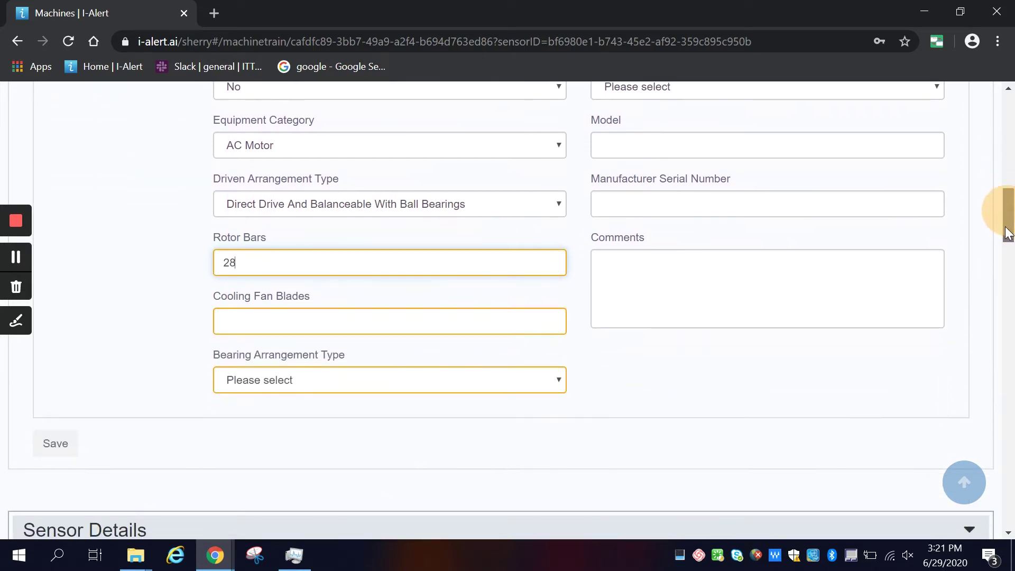
{"action": "left_click", "coordinate": [562, 377]}
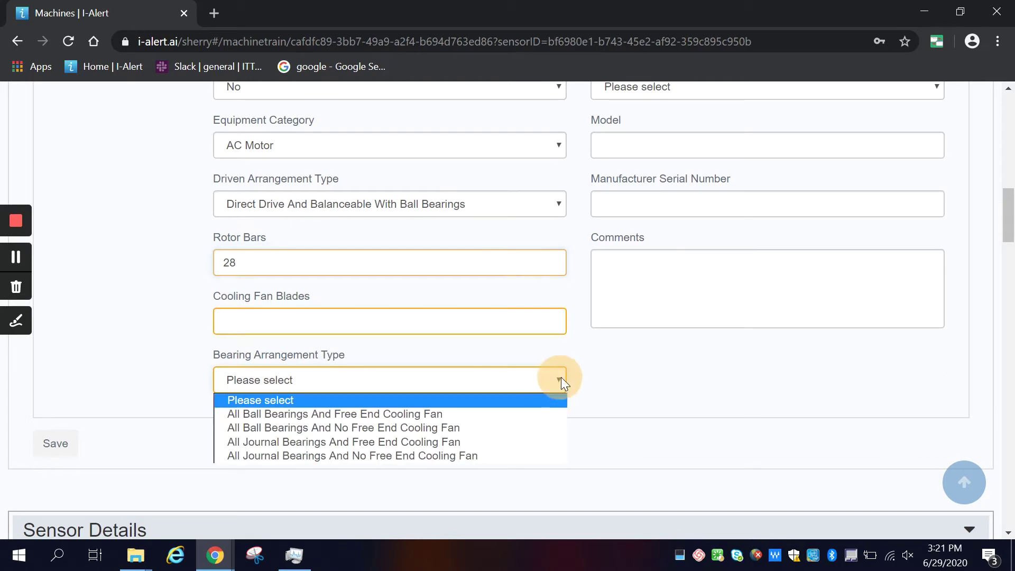
{"action": "left_click", "coordinate": [515, 417]}
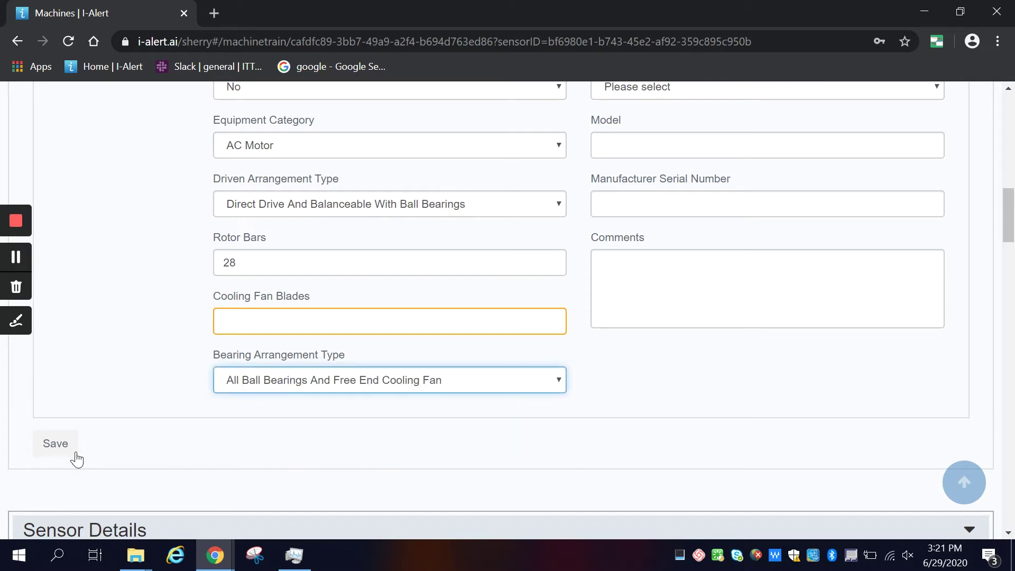
{"action": "left_click", "coordinate": [60, 444]}
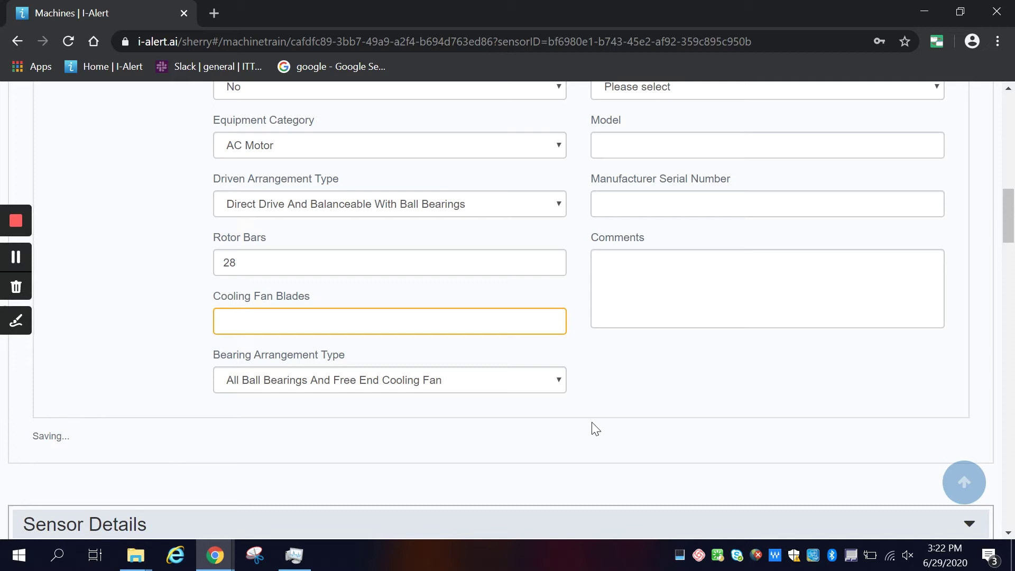
Add a new Intermediate asset to the train.
{"action": "left_click", "coordinate": [201, 240]}
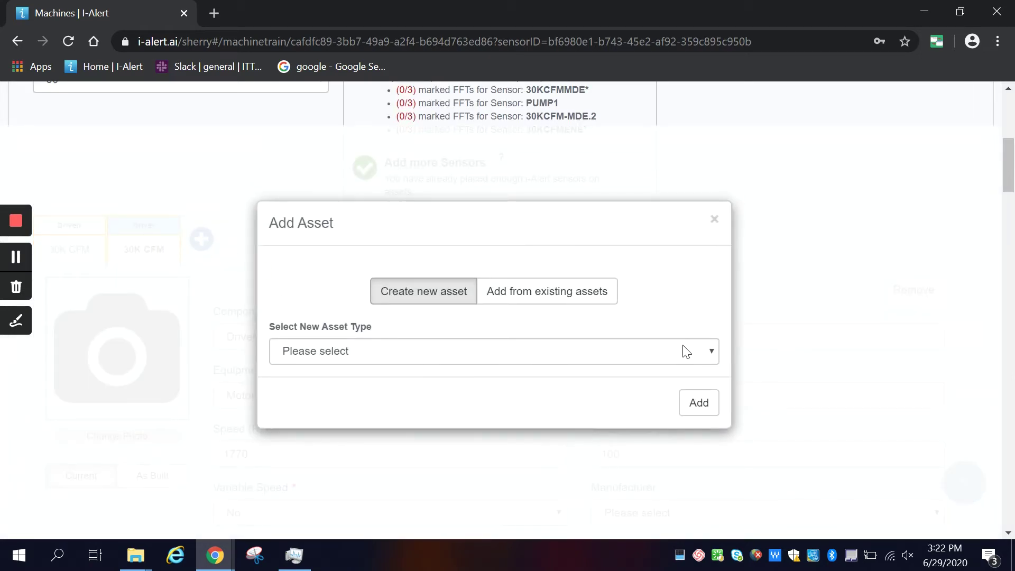
{"action": "left_click", "coordinate": [712, 354]}
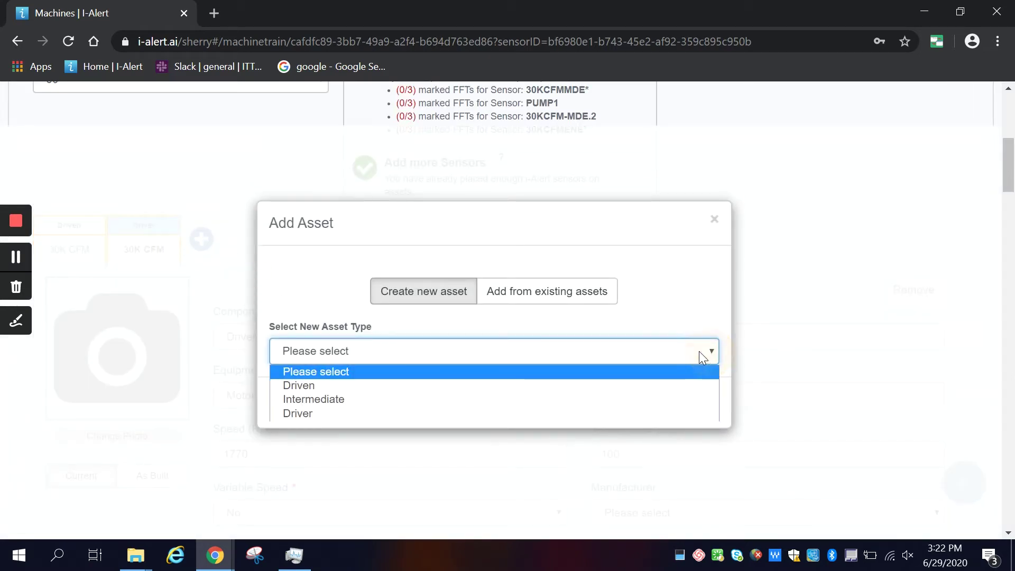
{"action": "left_click", "coordinate": [570, 399]}
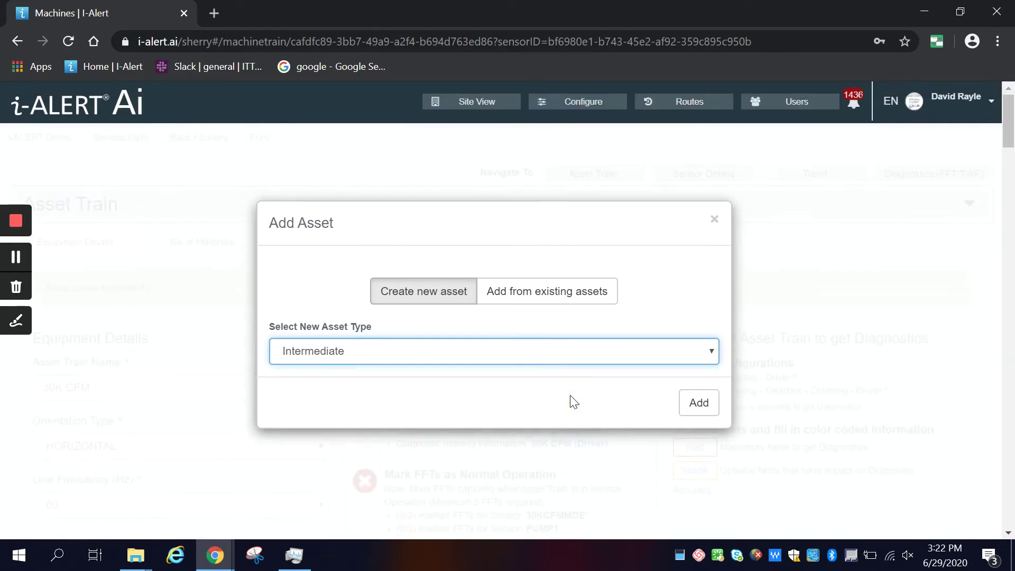
{"action": "left_click", "coordinate": [697, 404]}
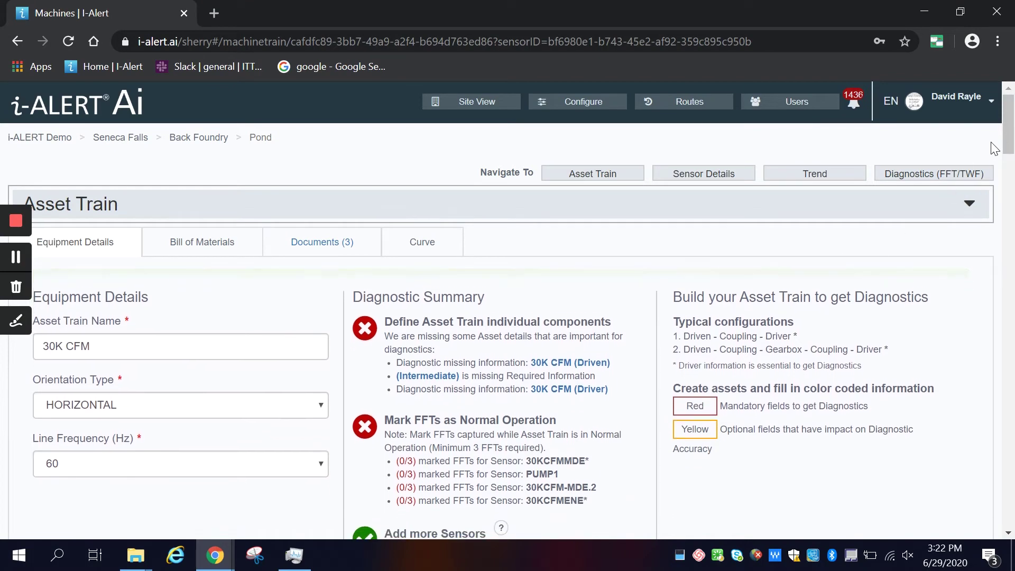
Make it a non-variable-speed Flexible Coupling named INTERMEDIATE_30K CFM.
{"action": "left_click_drag", "start_coordinate": [1002, 148], "coordinate": [999, 190]}
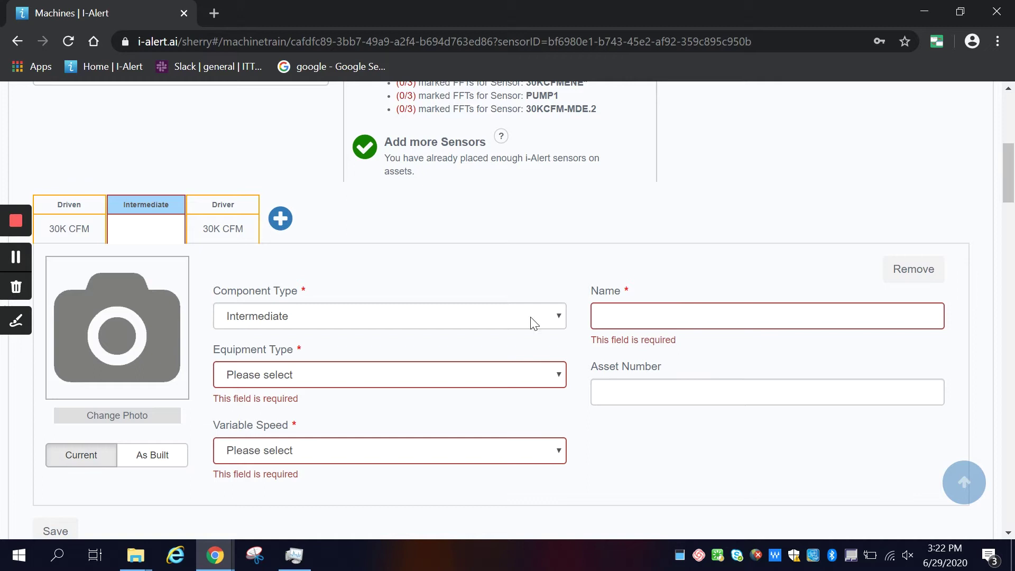
{"action": "left_click", "coordinate": [548, 375]}
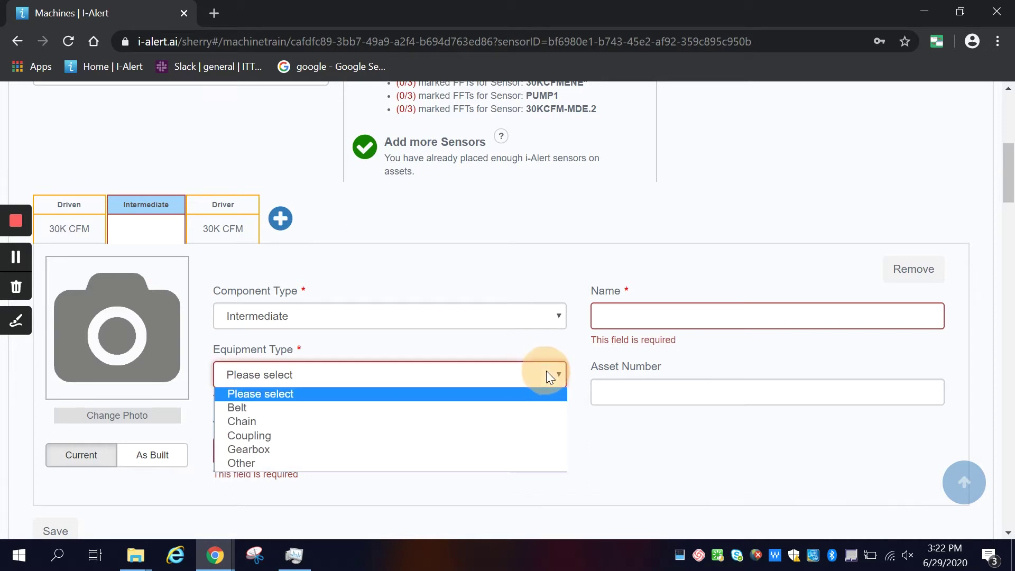
{"action": "left_click", "coordinate": [529, 435]}
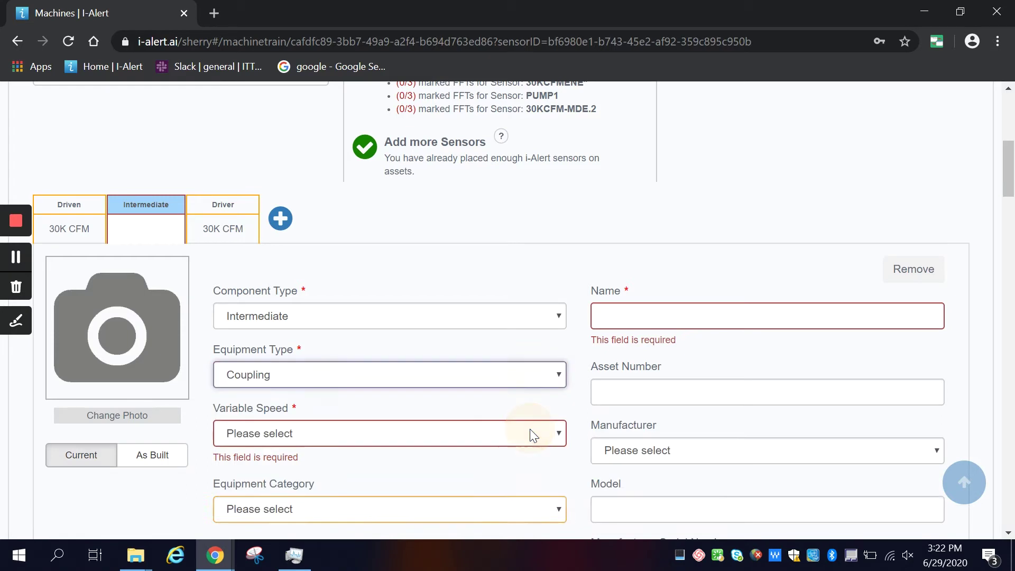
{"action": "left_click", "coordinate": [560, 434]}
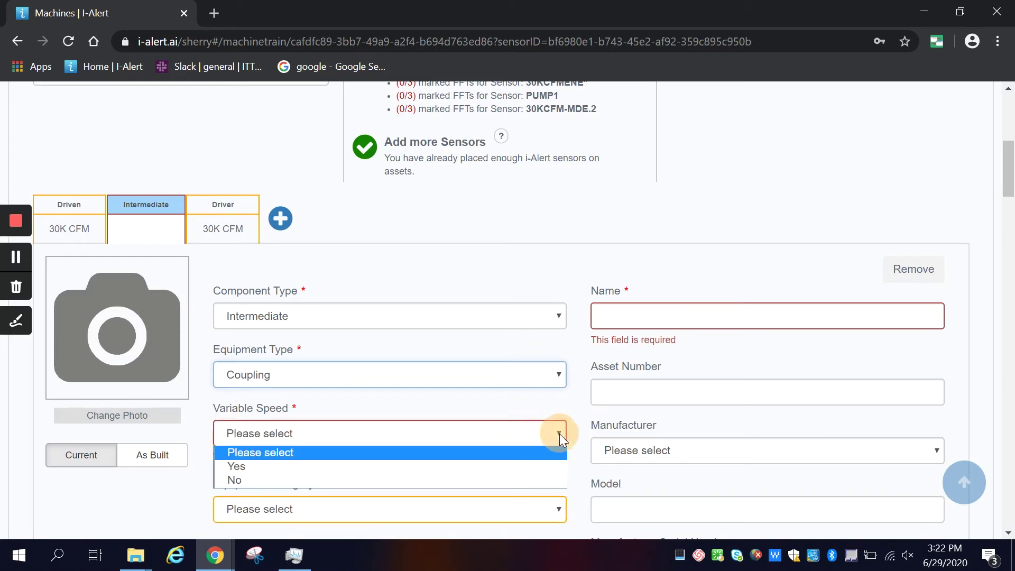
{"action": "left_click", "coordinate": [486, 477]}
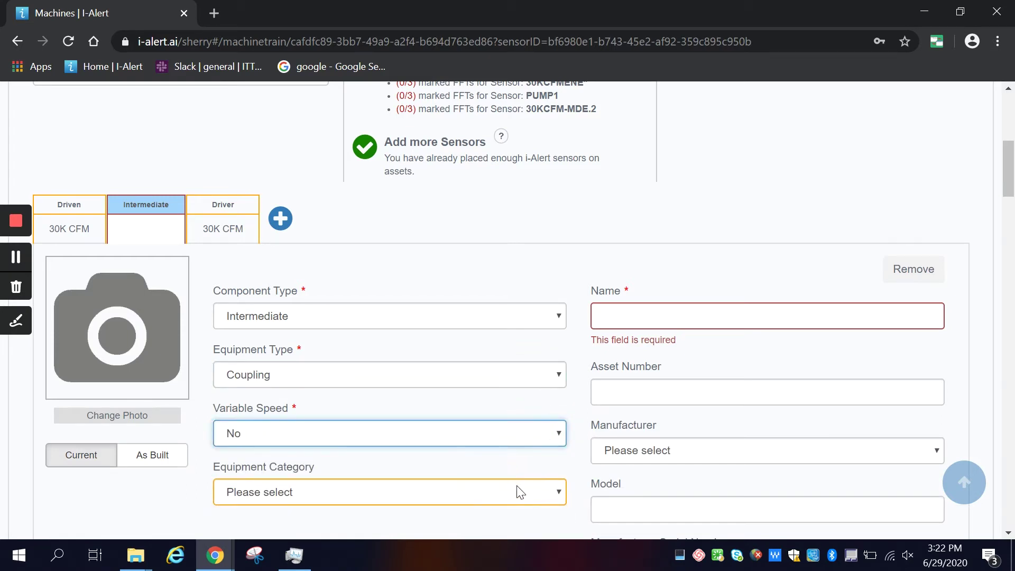
{"action": "left_click", "coordinate": [556, 497]}
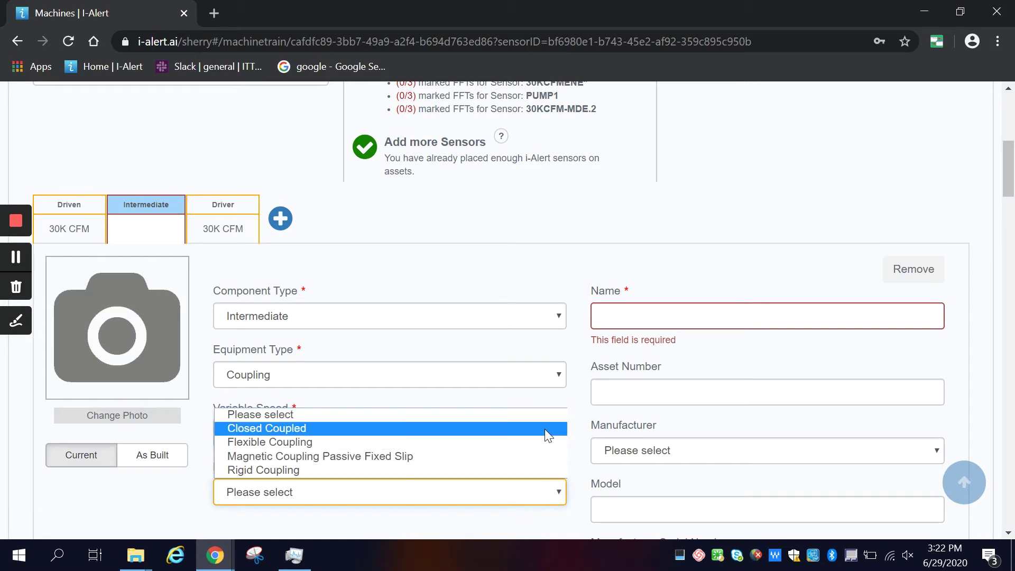
{"action": "left_click", "coordinate": [541, 443]}
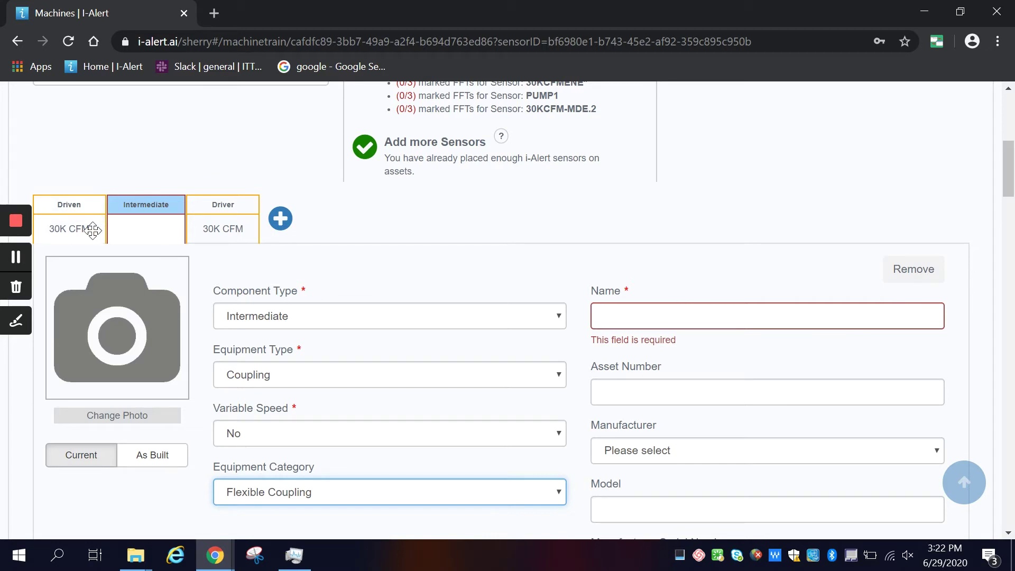
{"action": "left_click", "coordinate": [624, 310]}
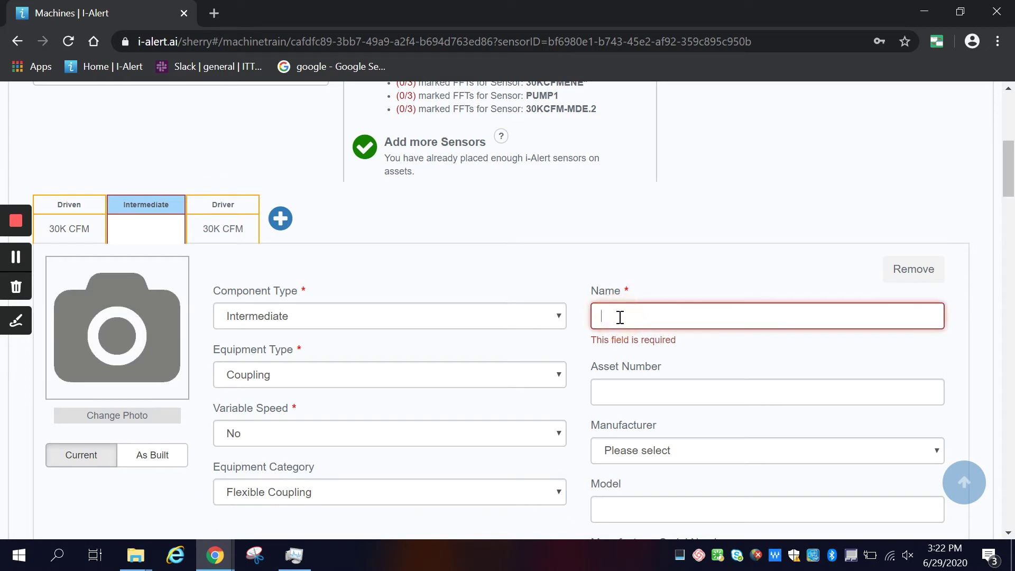
{"action": "type", "text": "INTERMEDIATE_30K CFM"}
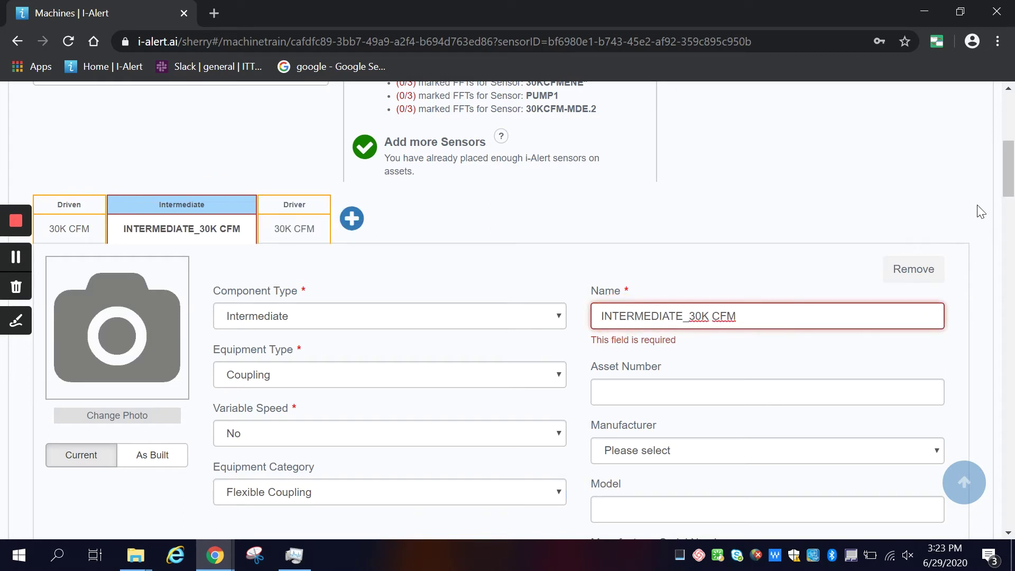
{"action": "left_click_drag", "start_coordinate": [1008, 169], "coordinate": [1009, 218]}
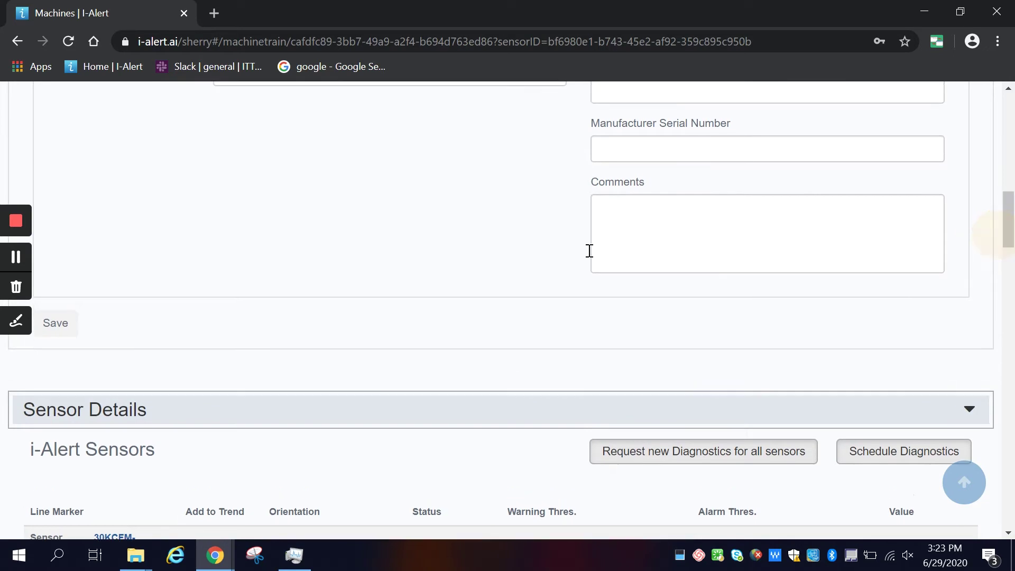
Save the coupling and rename the driver to DRIVER_30K CFM.
{"action": "left_click", "coordinate": [64, 323]}
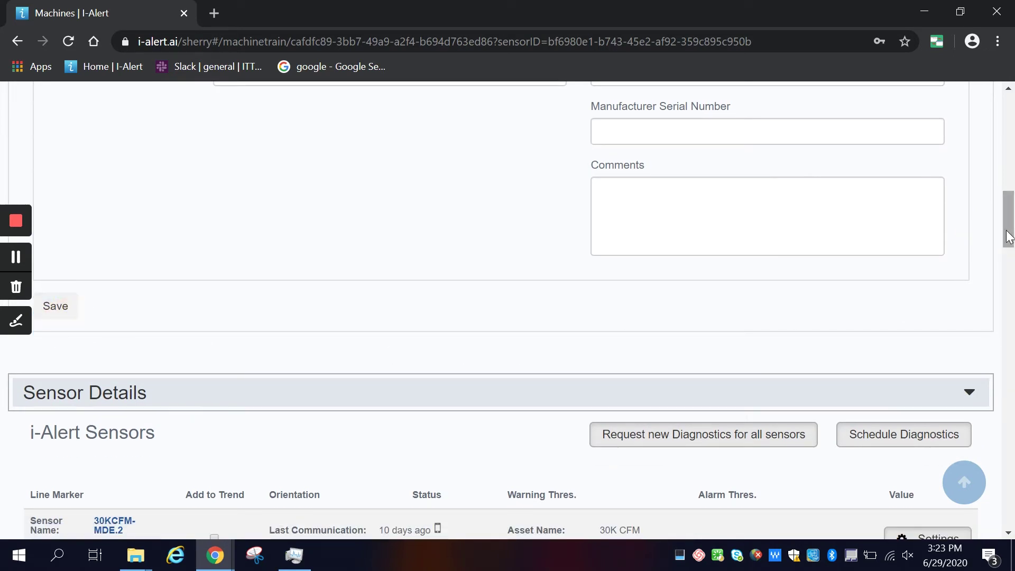
{"action": "left_click_drag", "start_coordinate": [1009, 235], "coordinate": [1008, 196]}
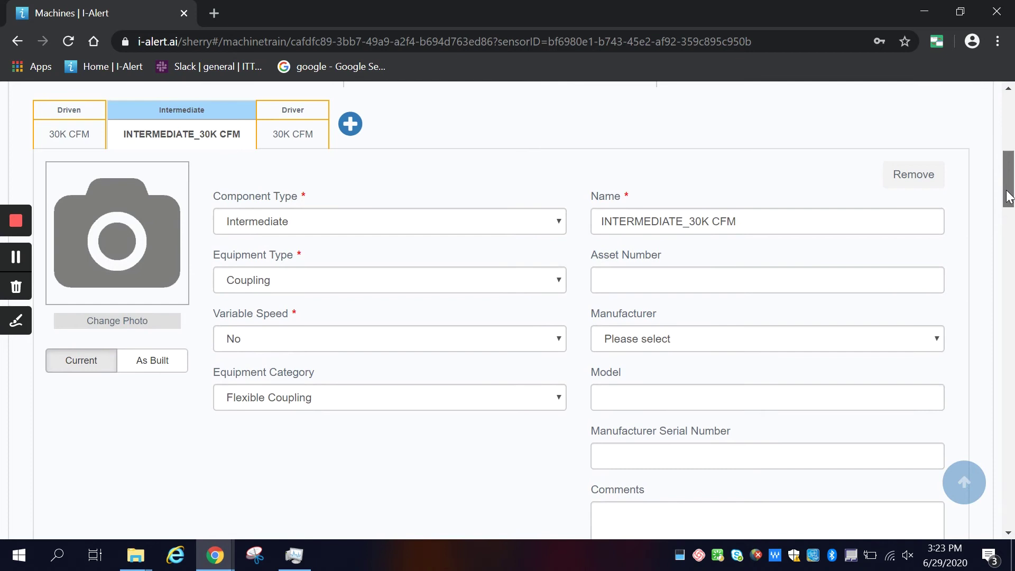
{"action": "left_click", "coordinate": [293, 138]}
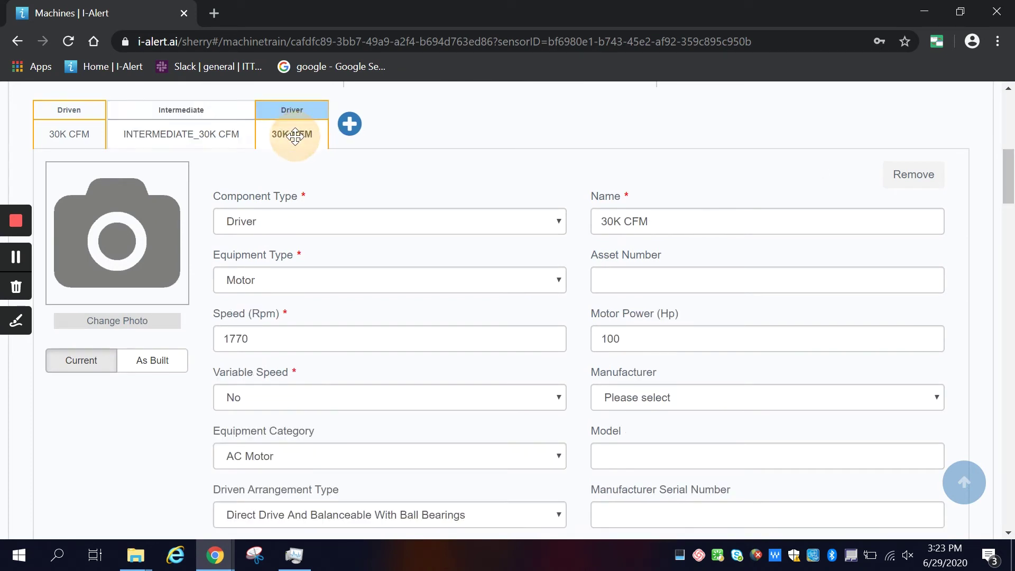
{"action": "left_click", "coordinate": [602, 222]}
{"action": "type", "text": "DRIVER"}
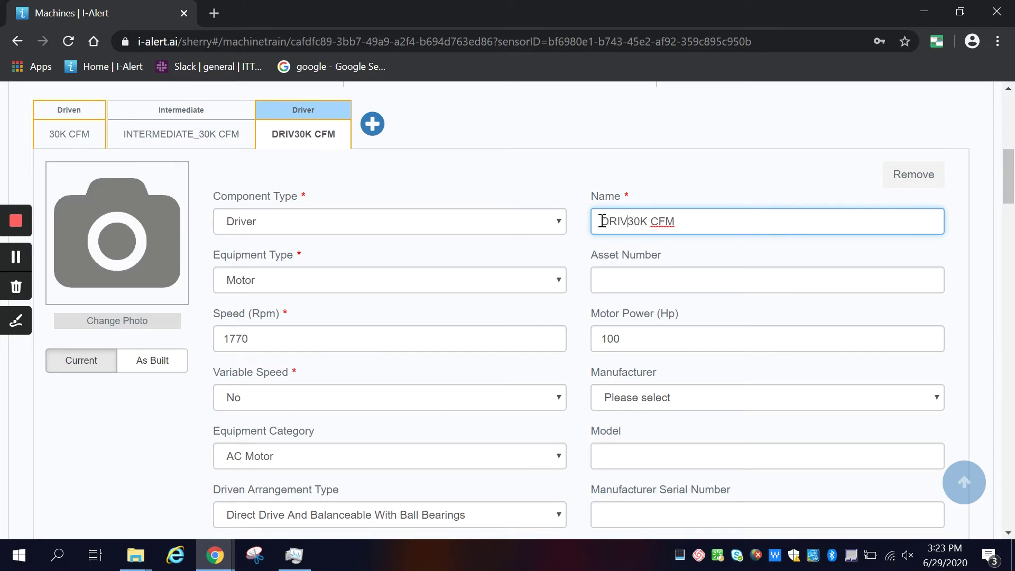
{"action": "type", "text": "_"}
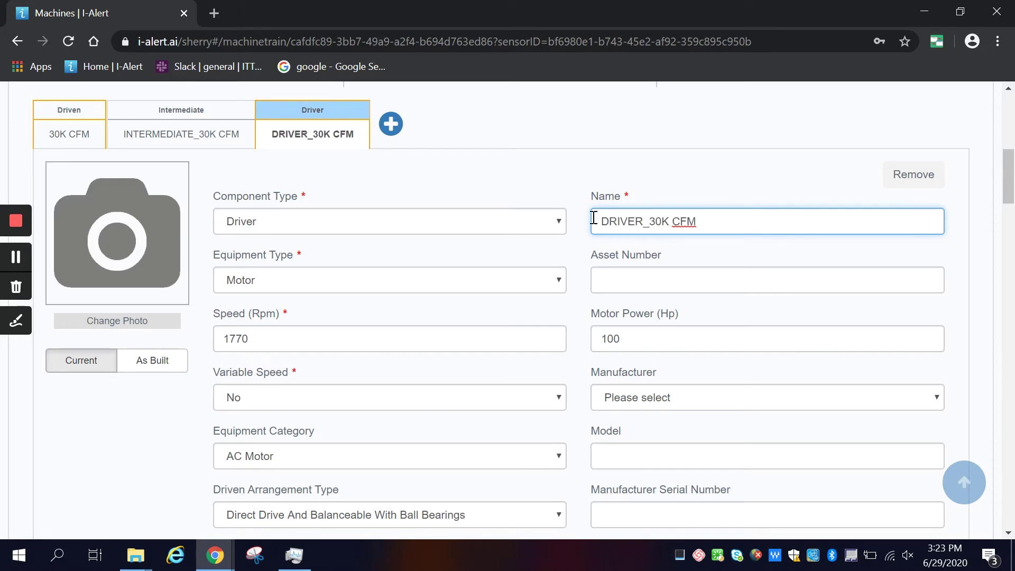
Rename the driven fan to DRIVEN_30K CFM and save its details.
{"action": "left_click", "coordinate": [75, 132]}
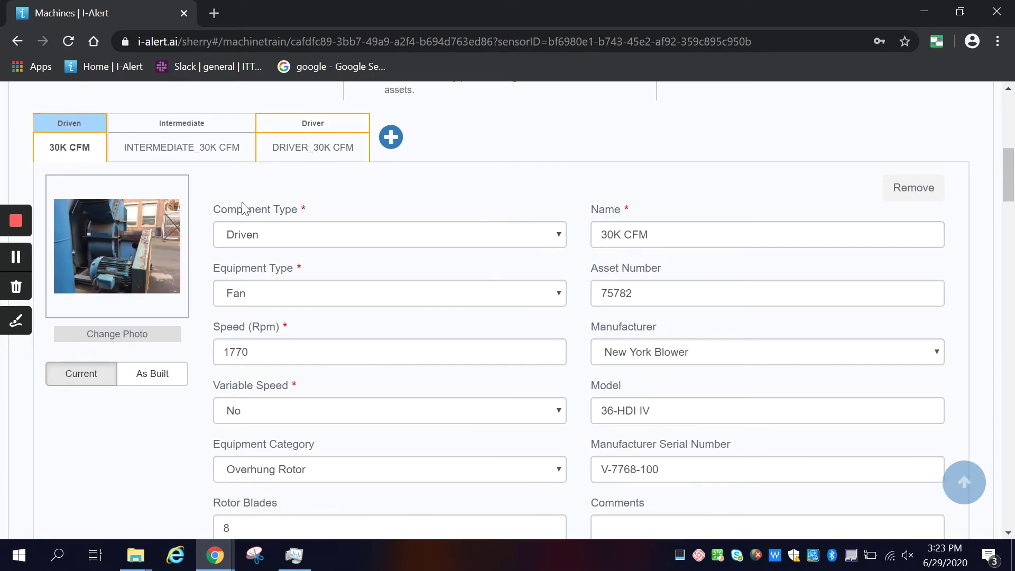
{"action": "left_click", "coordinate": [600, 239]}
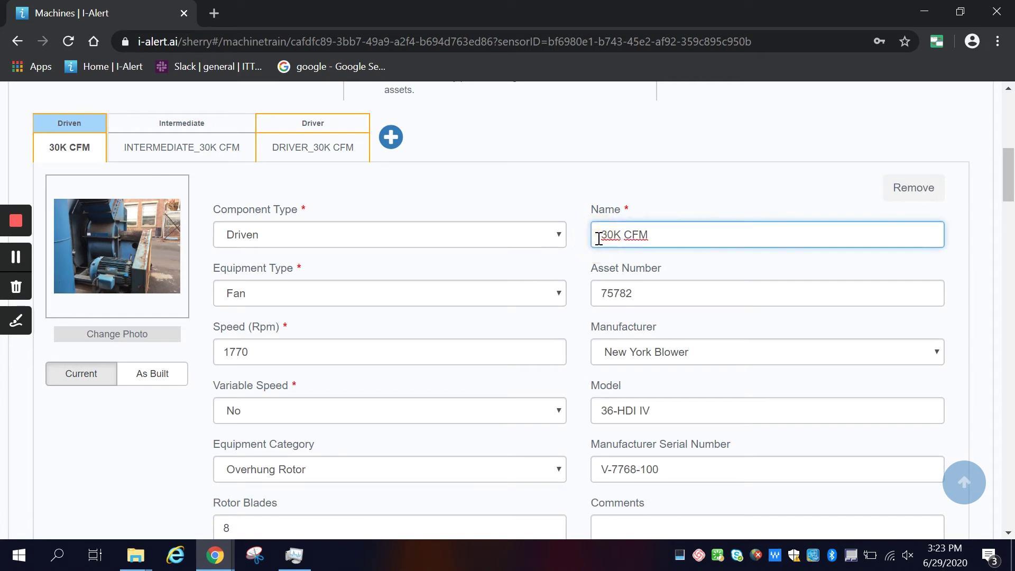
{"action": "type", "text": "DRIVEN"}
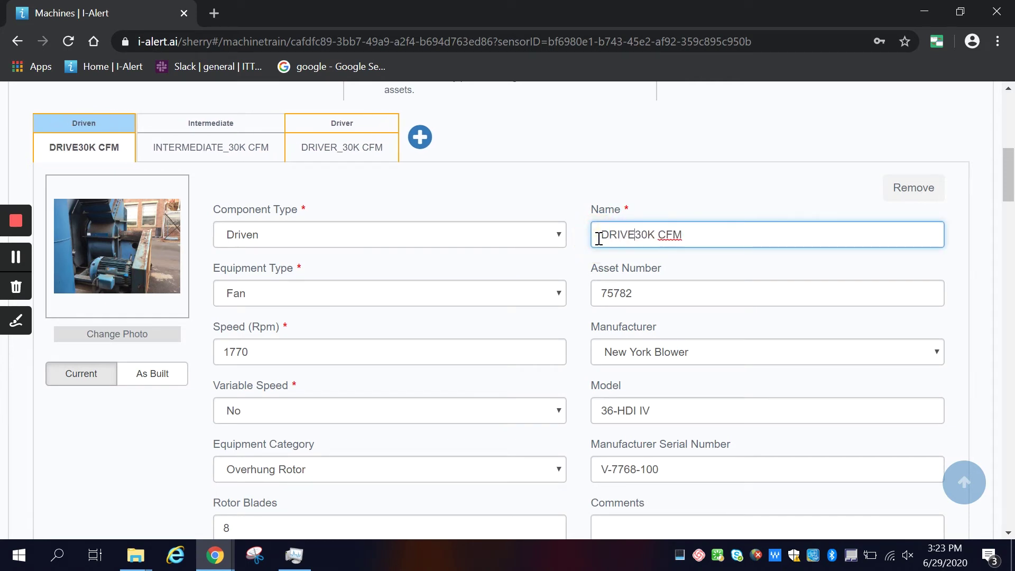
{"action": "type", "text": "_"}
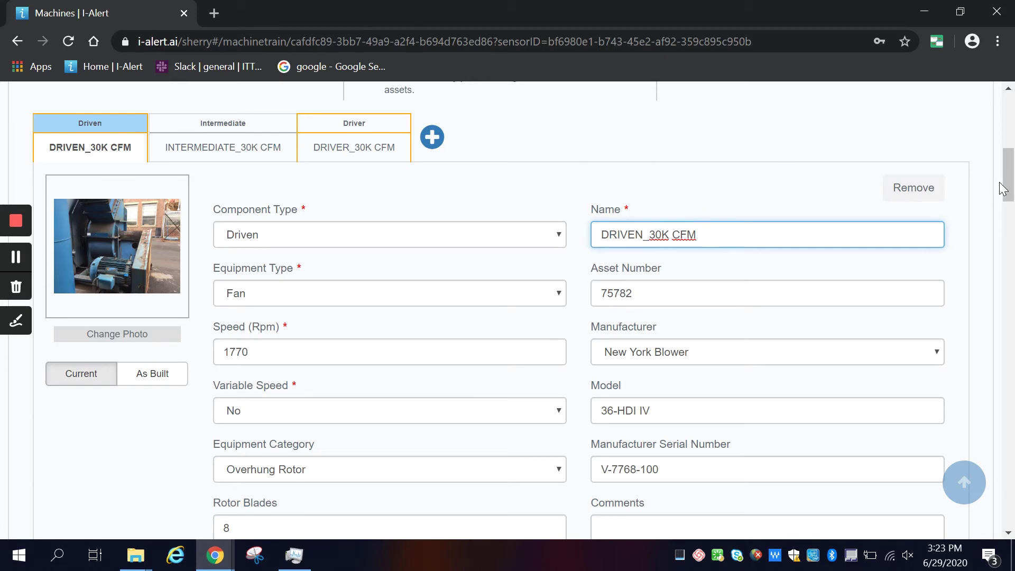
{"action": "left_click_drag", "start_coordinate": [1008, 189], "coordinate": [1010, 258]}
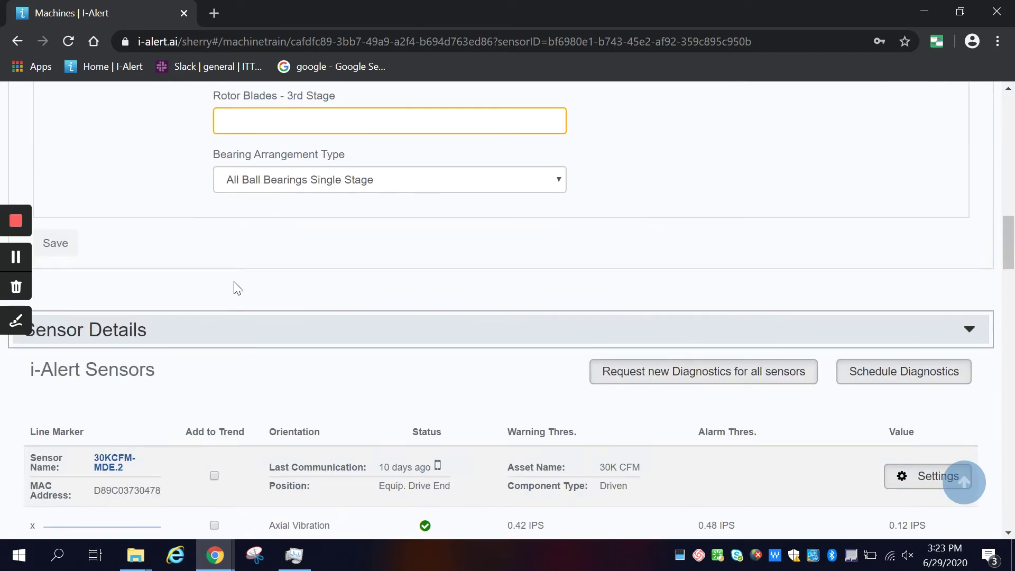
{"action": "left_click", "coordinate": [55, 244]}
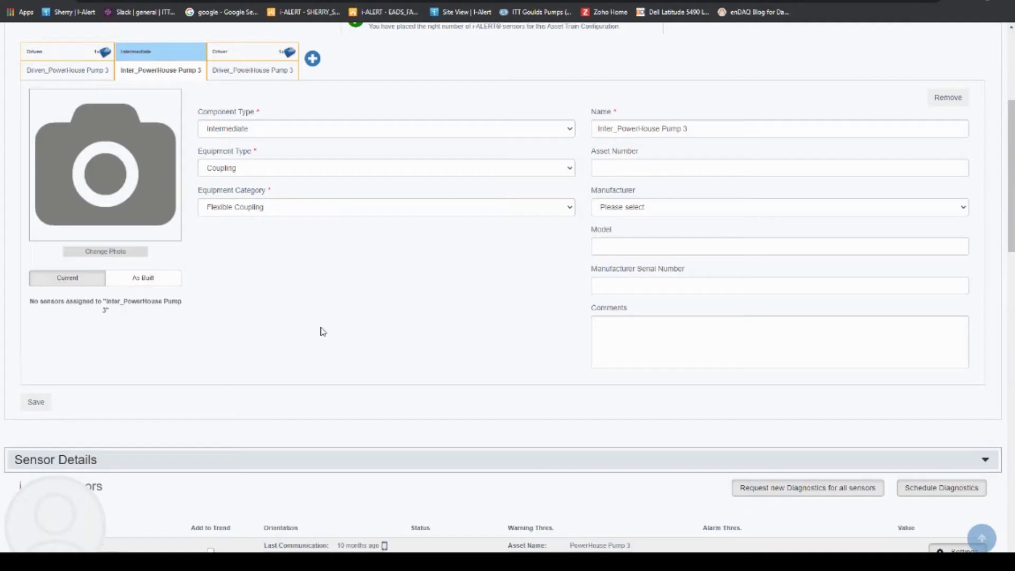
Set the vibration trend range to Show All History.
{"action": "scroll", "coordinate": [320, 330], "scroll_direction": "down", "scroll_amount": 5}
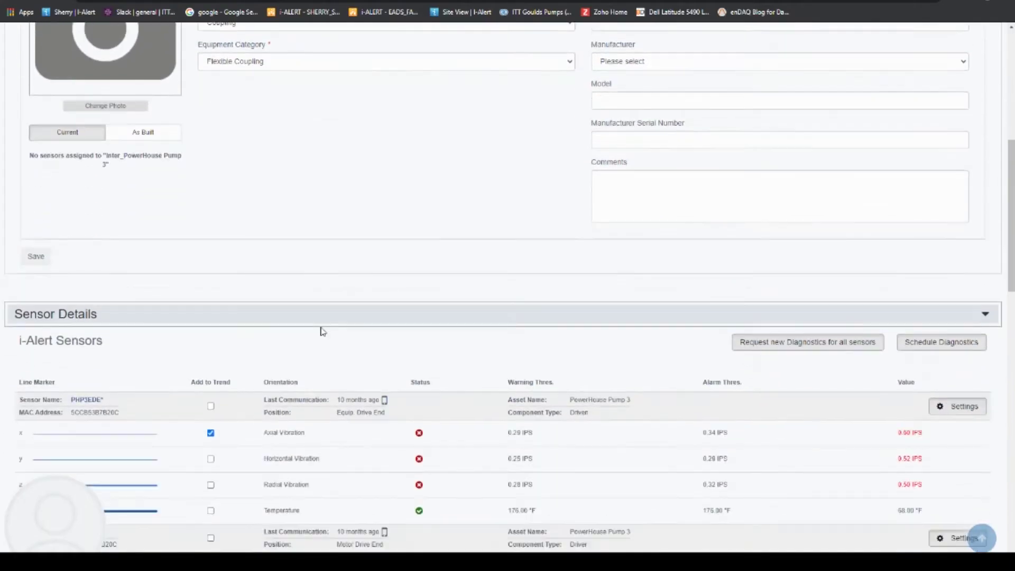
{"action": "scroll", "coordinate": [322, 330], "scroll_direction": "down", "scroll_amount": 5}
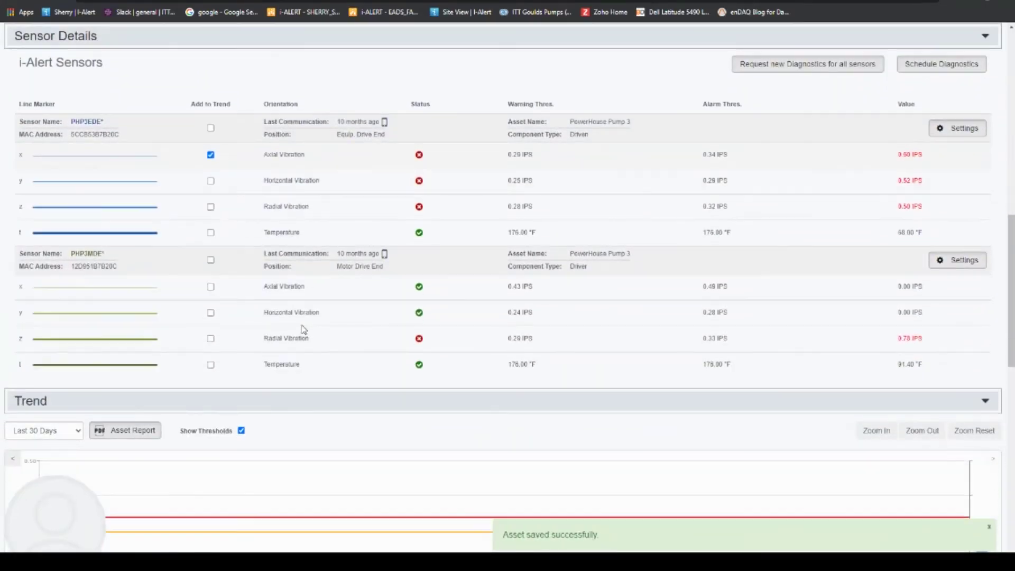
{"action": "scroll", "coordinate": [303, 330], "scroll_direction": "down", "scroll_amount": 1}
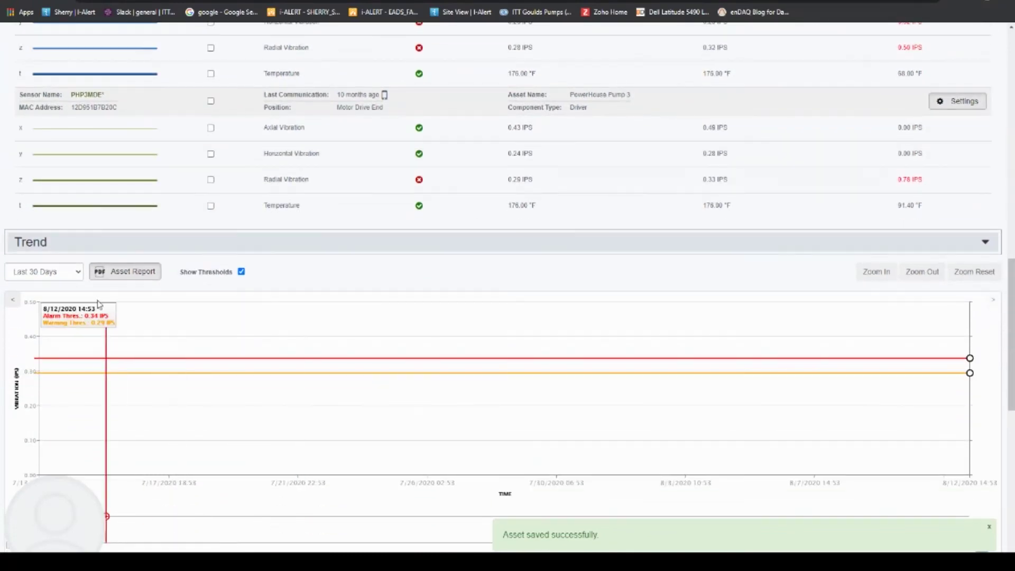
{"action": "left_click", "coordinate": [79, 273]}
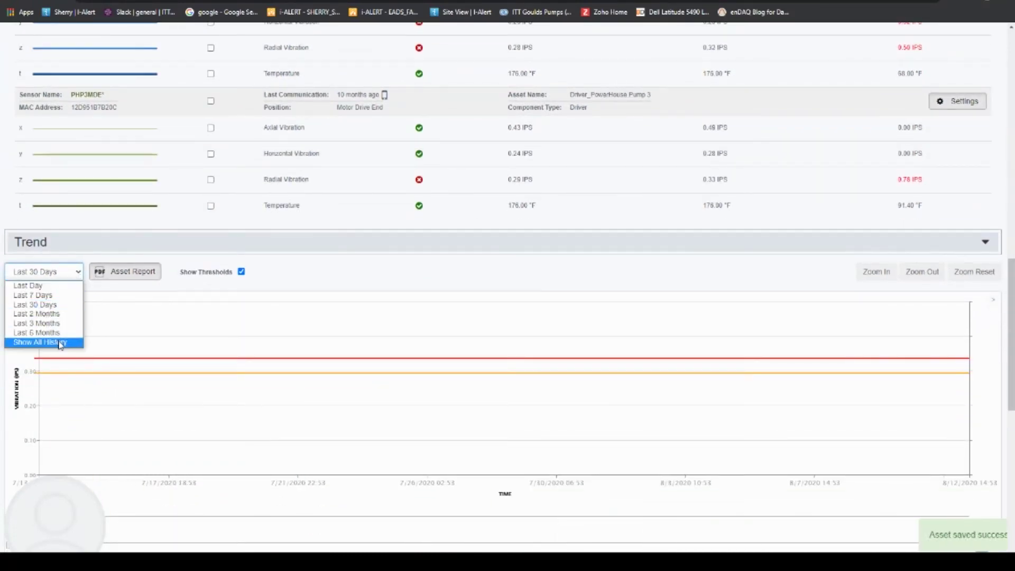
{"action": "left_click", "coordinate": [37, 342]}
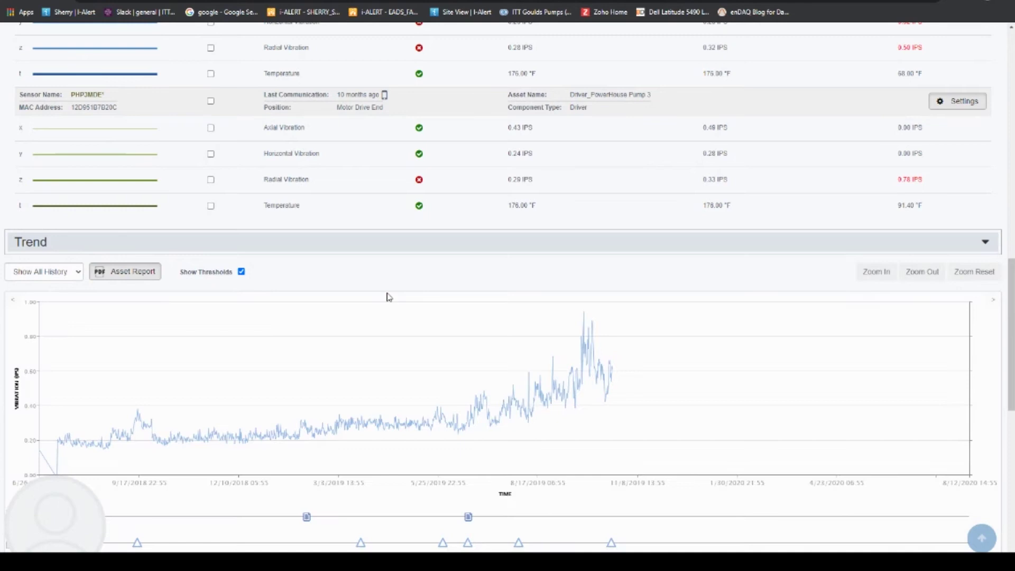
Zoom the trend into March–August 2019 and load the latest FFT.
{"action": "scroll", "coordinate": [389, 297], "scroll_direction": "down", "scroll_amount": 1}
{"action": "scroll", "coordinate": [389, 297], "scroll_direction": "down", "scroll_amount": 1}
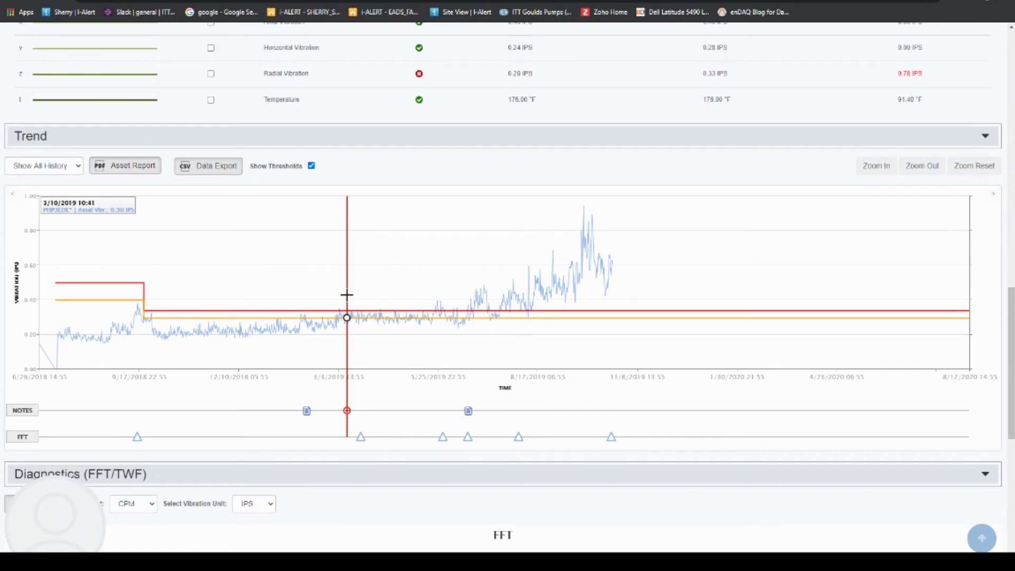
{"action": "left_click_drag", "start_coordinate": [346, 295], "coordinate": [537, 425]}
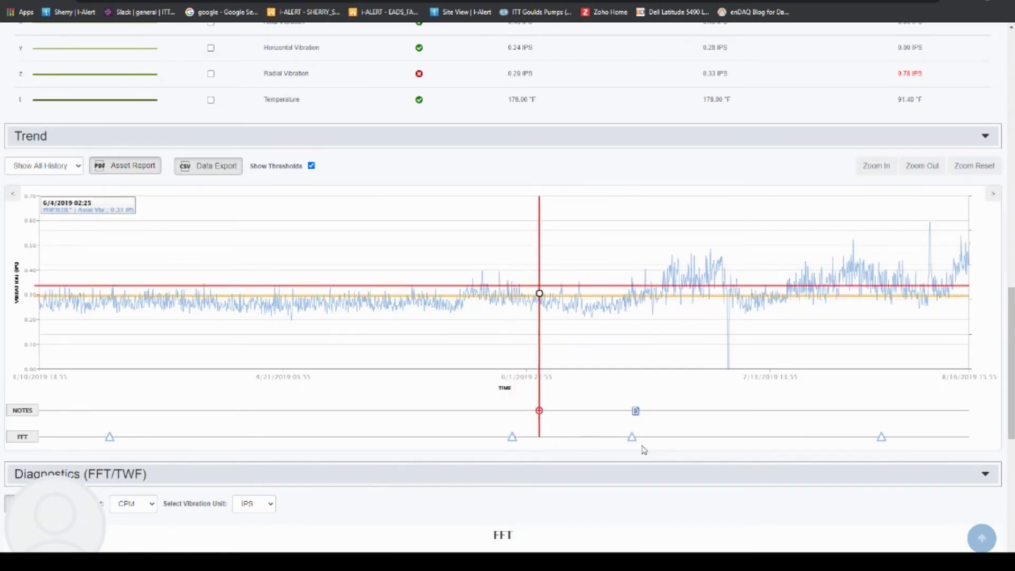
{"action": "left_click", "coordinate": [882, 437]}
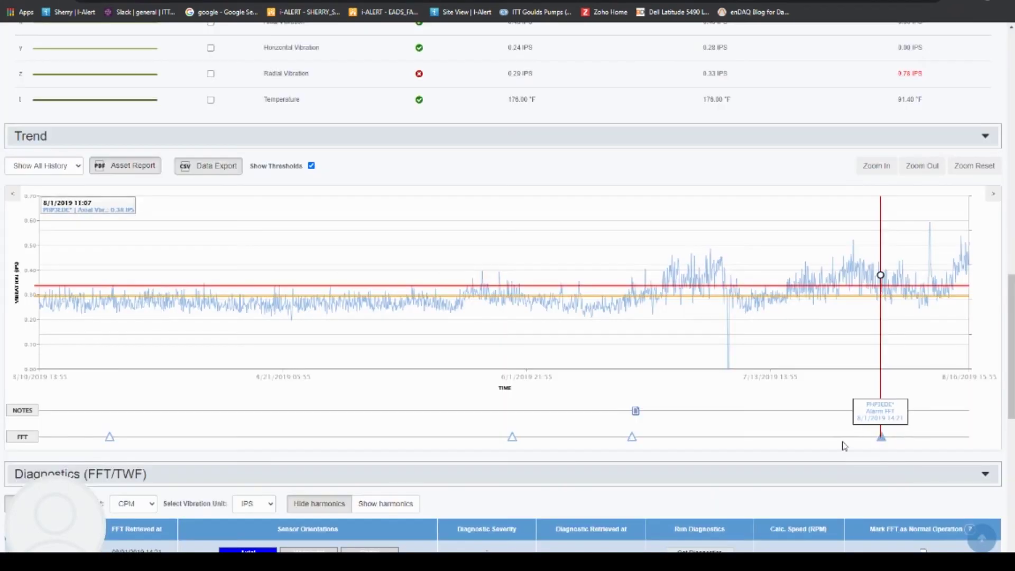
Run Get Diagnostics on the 08/01/2019 FFT to see bearing-wear faults and recommendations.
{"action": "scroll", "coordinate": [820, 441], "scroll_direction": "down", "scroll_amount": 3}
{"action": "scroll", "coordinate": [807, 437], "scroll_direction": "down", "scroll_amount": 2}
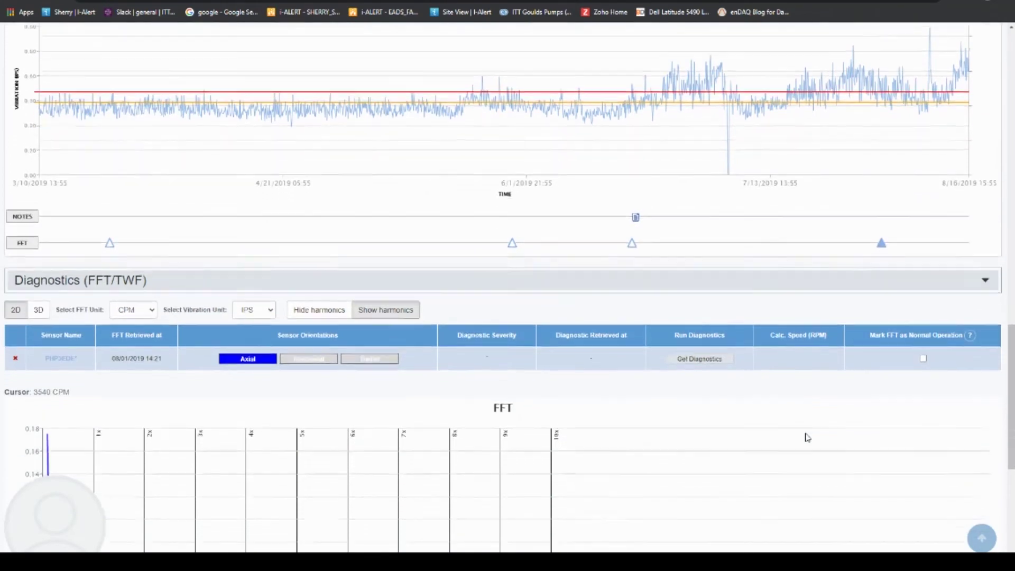
{"action": "scroll", "coordinate": [808, 438], "scroll_direction": "down", "scroll_amount": 1}
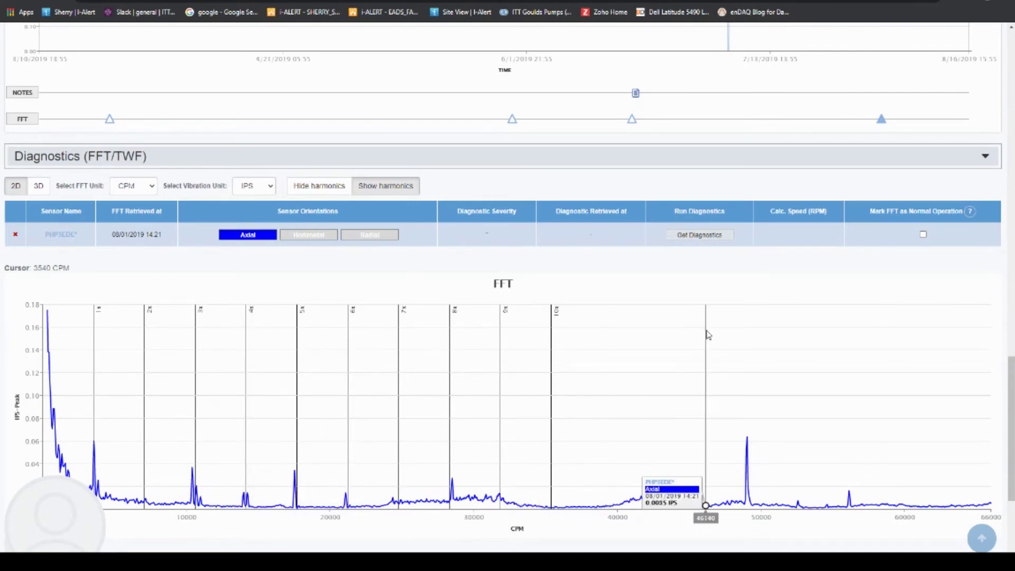
{"action": "scroll", "coordinate": [709, 335], "scroll_direction": "up", "scroll_amount": 1}
{"action": "left_click", "coordinate": [708, 290]}
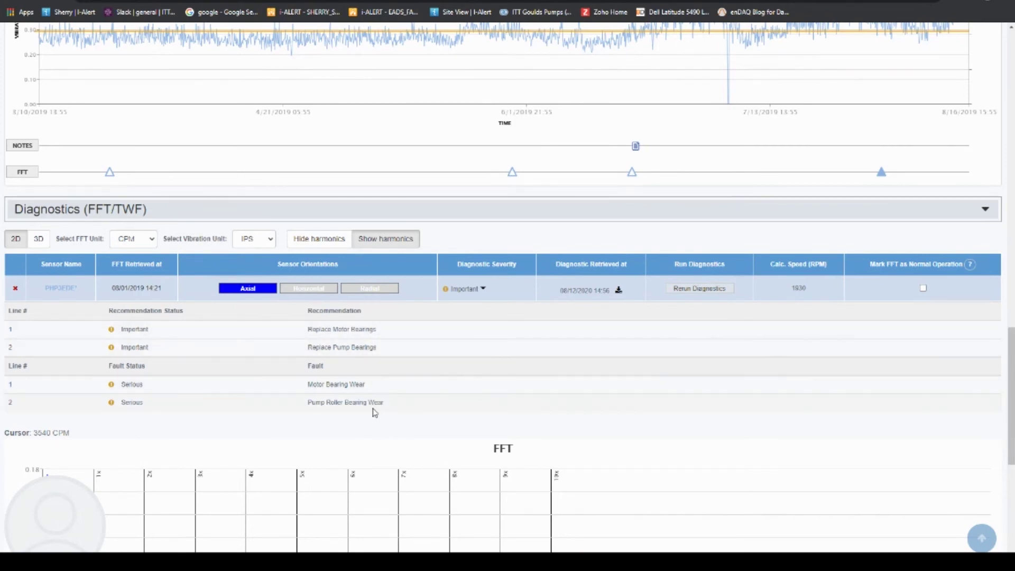
{"action": "scroll", "coordinate": [483, 411], "scroll_direction": "up", "scroll_amount": 2}
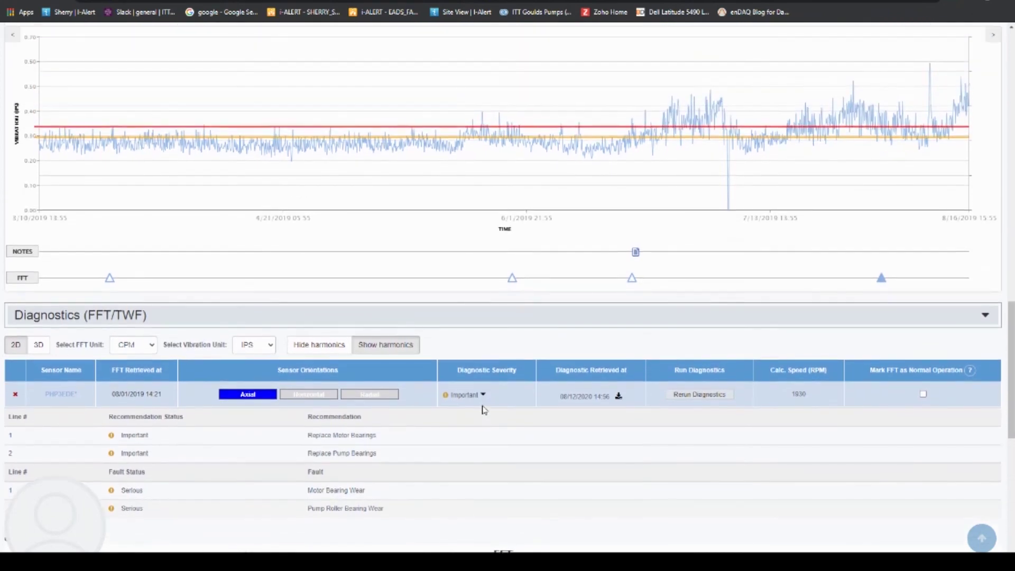
{"action": "scroll", "coordinate": [483, 409], "scroll_direction": "up", "scroll_amount": 1}
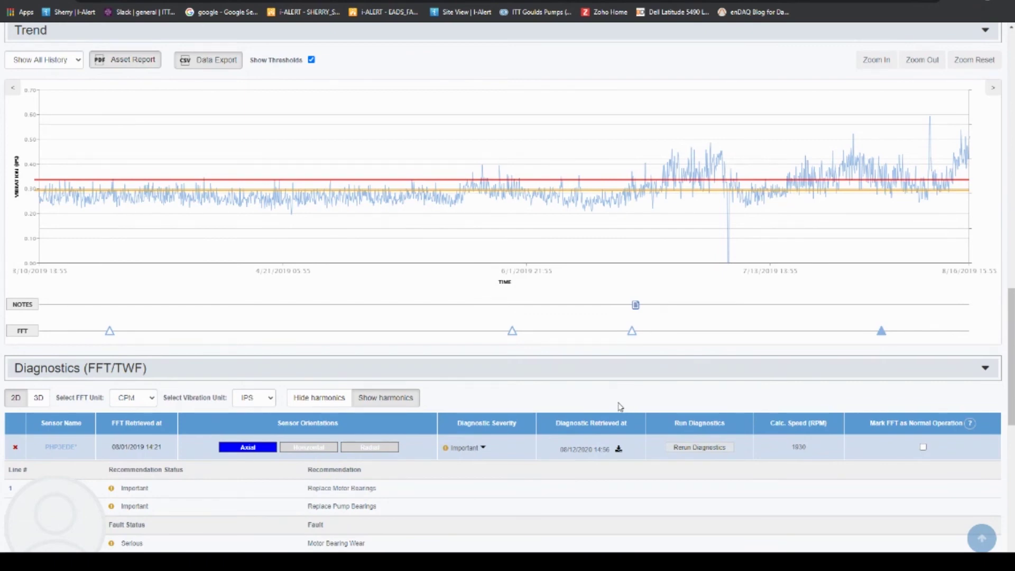
Add the 03/22, 05/30 and 06/19/2019 FFTs from the trend.
{"action": "left_click", "coordinate": [109, 332]}
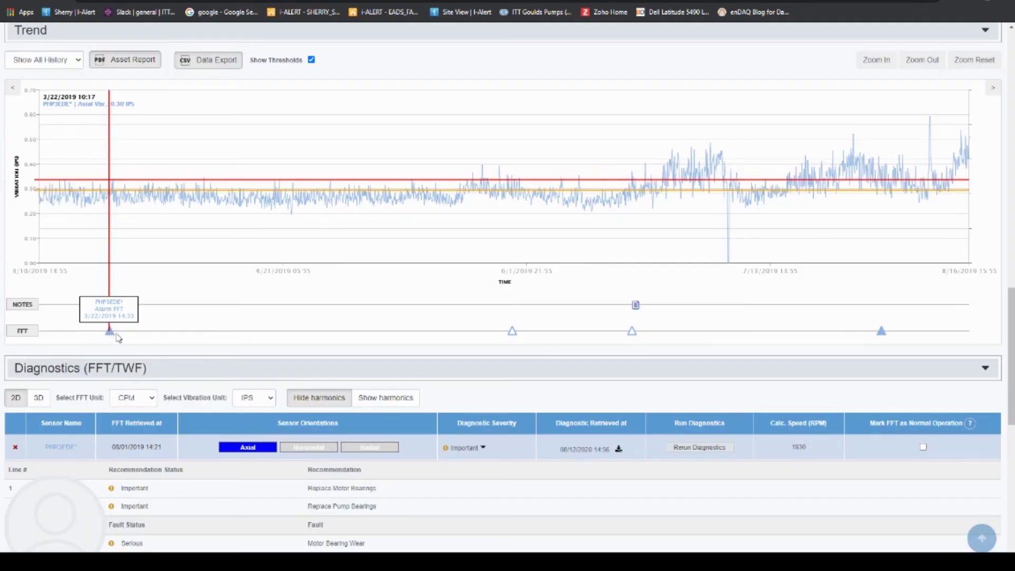
{"action": "left_click", "coordinate": [513, 332]}
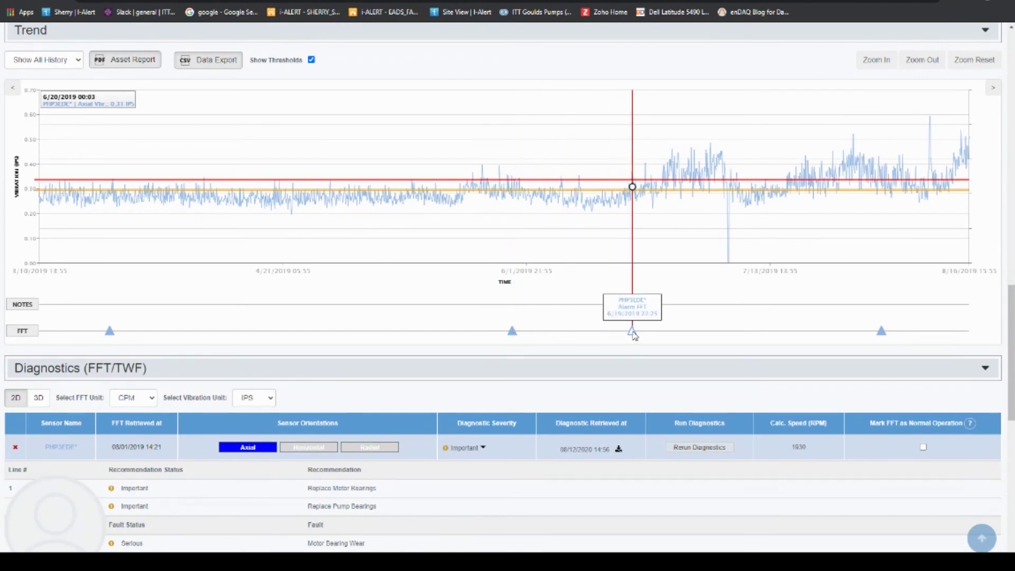
{"action": "left_click", "coordinate": [633, 332]}
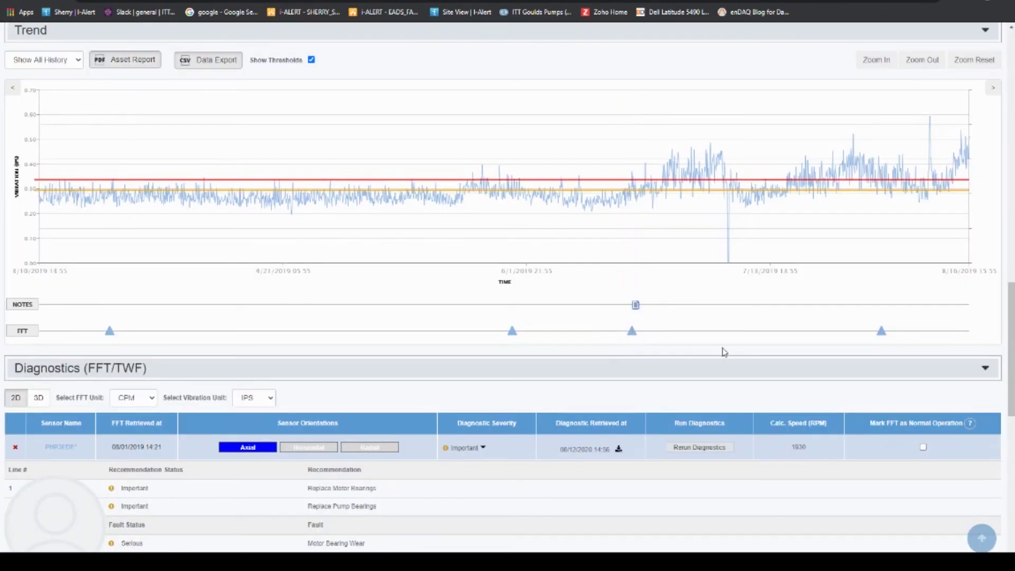
Mark all three added FFTs as Normal Operation.
{"action": "scroll", "coordinate": [716, 364], "scroll_direction": "down", "scroll_amount": 5}
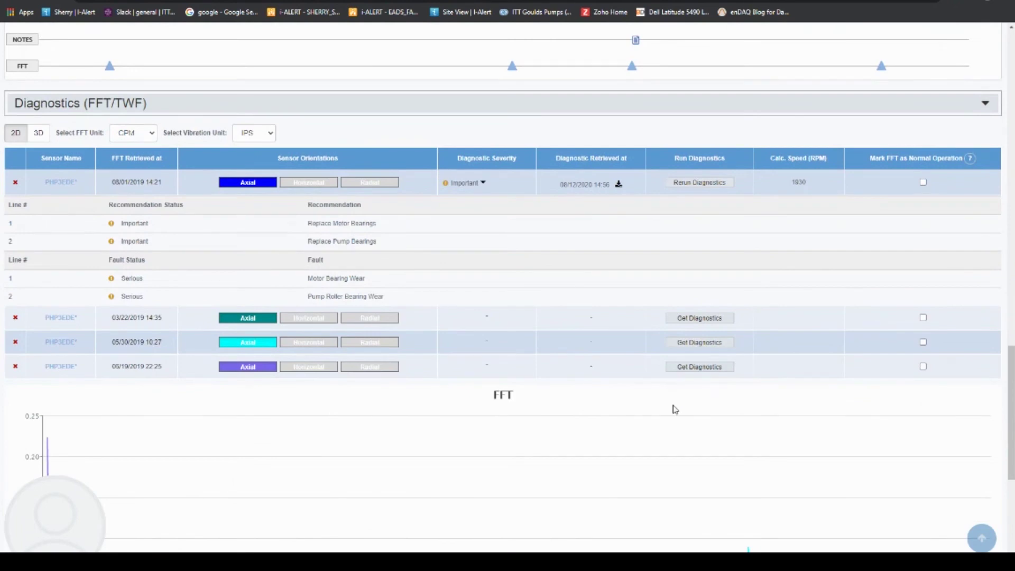
{"action": "left_click", "coordinate": [924, 318]}
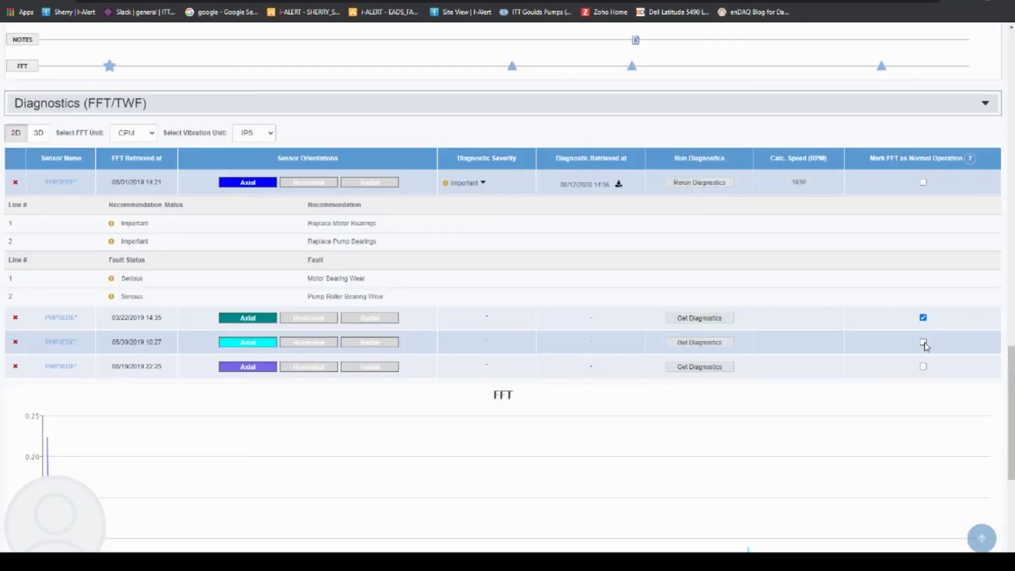
{"action": "left_click", "coordinate": [924, 342]}
{"action": "left_click", "coordinate": [924, 367]}
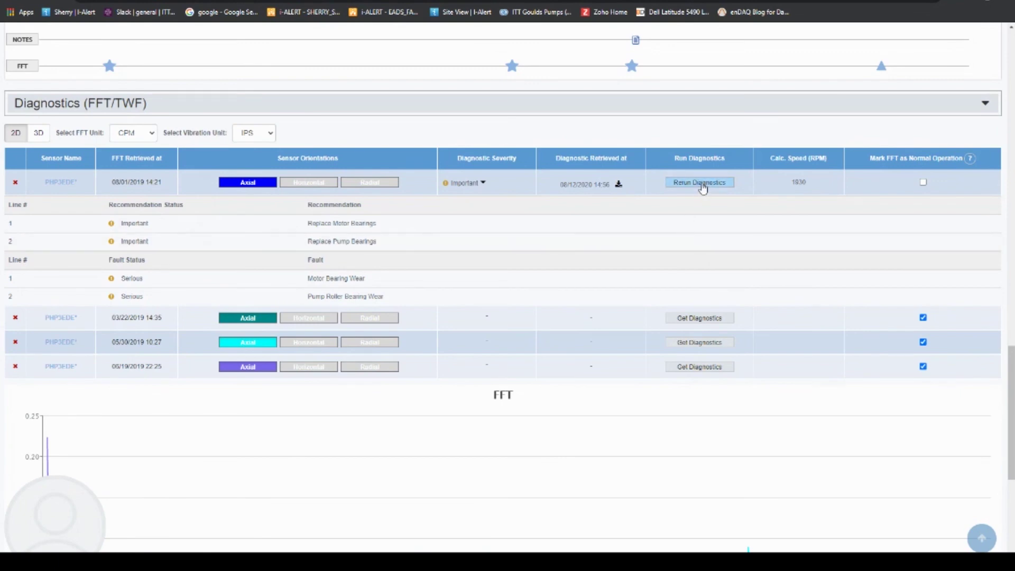
Rerun diagnostics on the 08/01/2019 FFT against the baselines, leaving only motor bearing replacement recommended.
{"action": "left_click", "coordinate": [701, 183]}
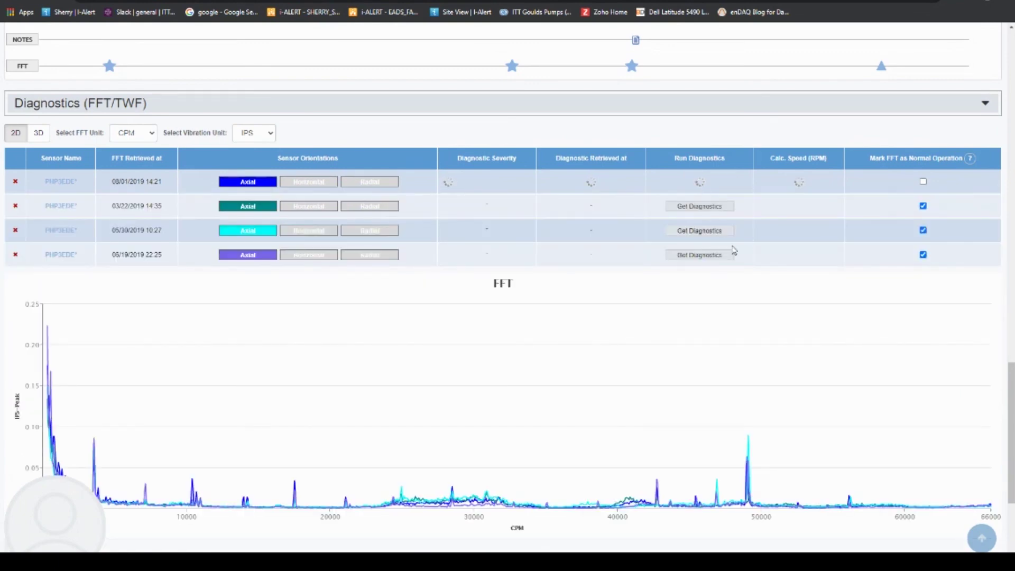
{"action": "mouse_move", "coordinate": [854, 354]}
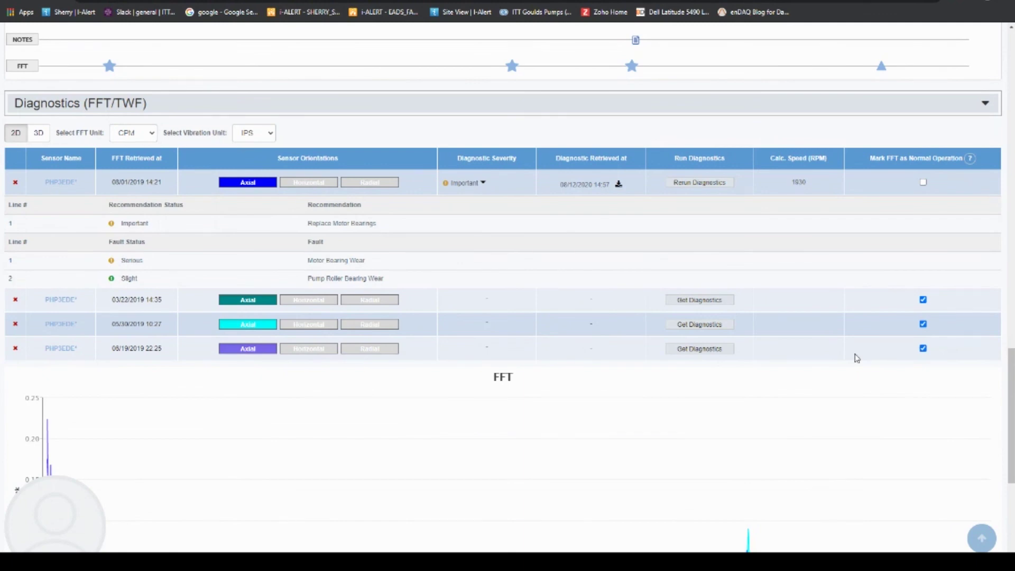
{"action": "scroll", "coordinate": [452, 167], "scroll_direction": "up", "scroll_amount": 2}
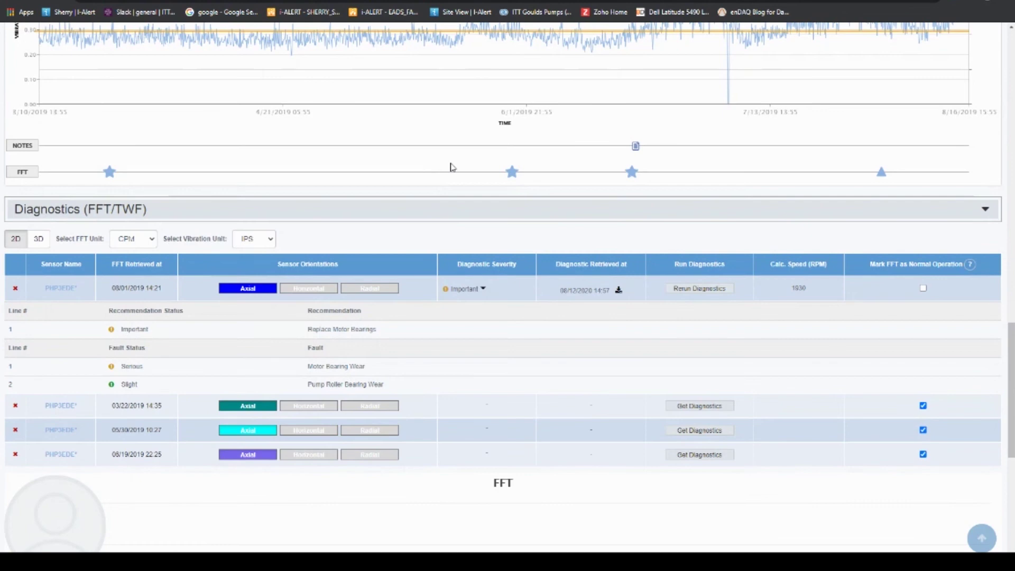